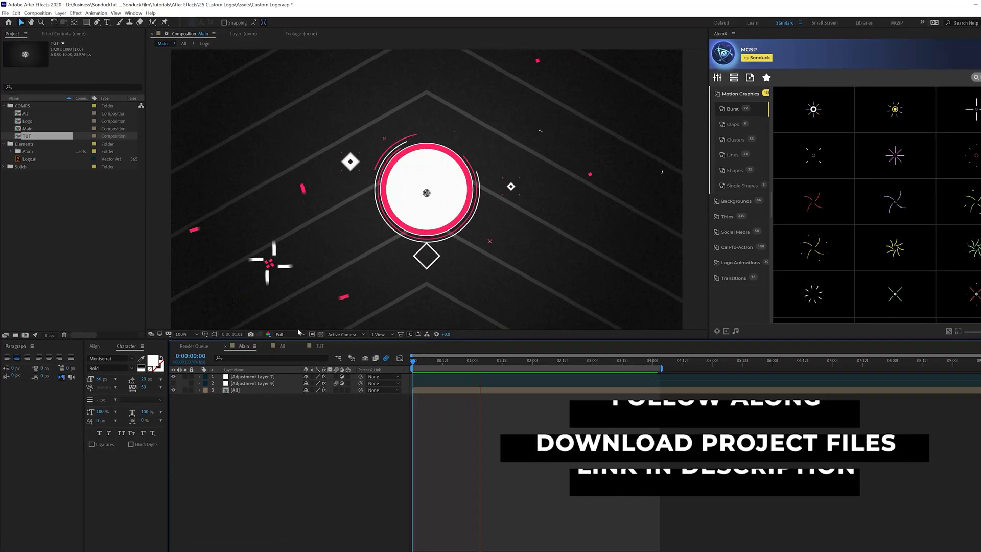
- Inspect the finished logo animation in the Main composition at around one second, and return to the TUT composition
left_click(346, 376)
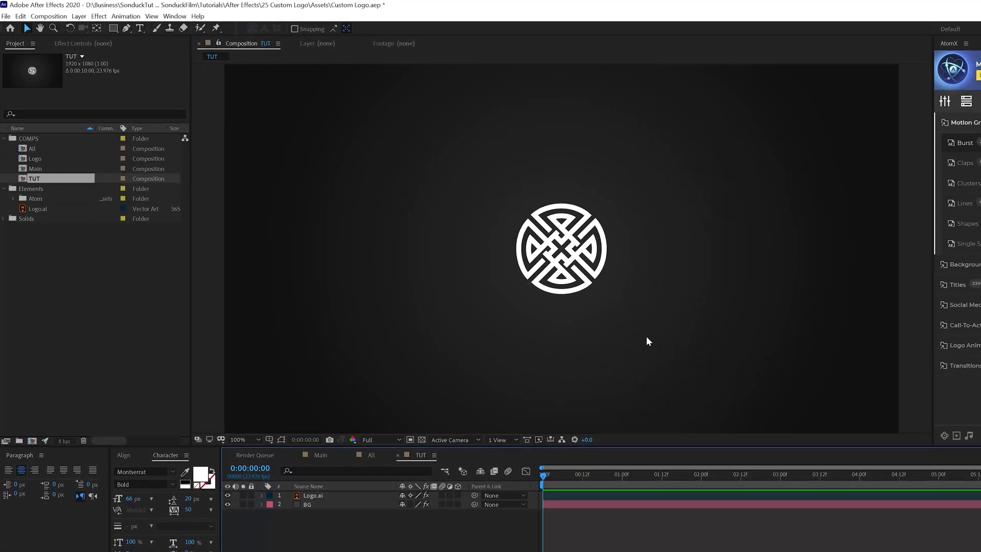
left_click(314, 495)
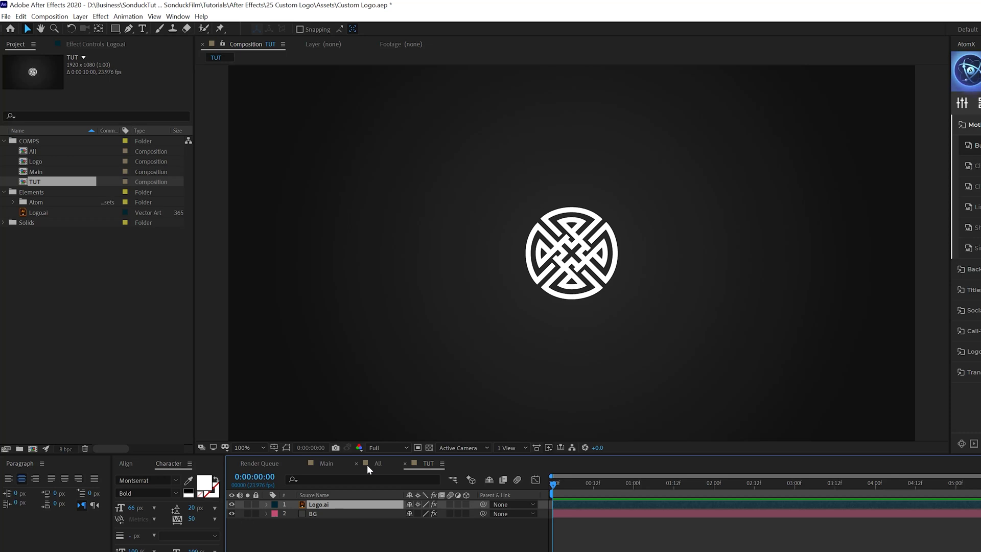
left_click(332, 464)
left_click(562, 481)
left_click_drag(562, 481, 637, 494)
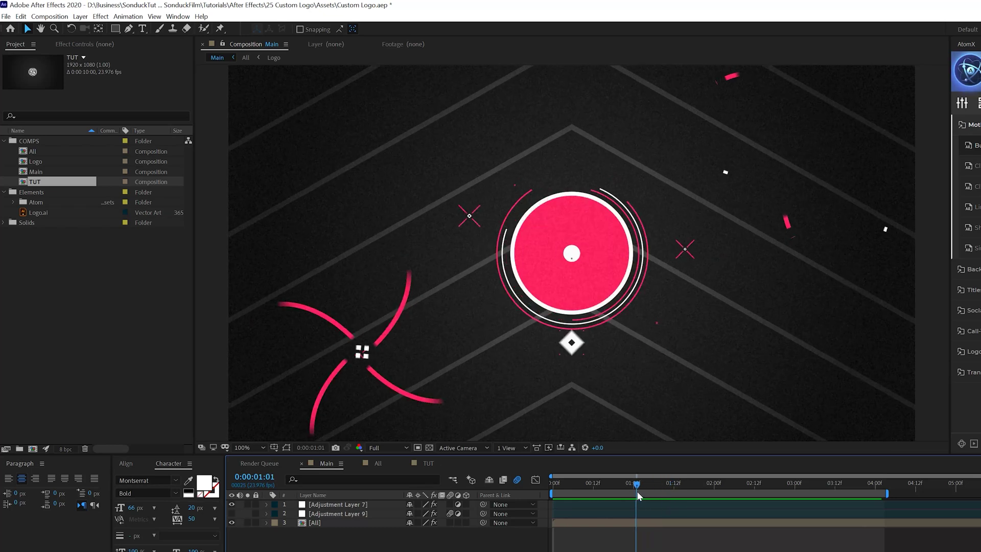
left_click(428, 463)
left_click(245, 226)
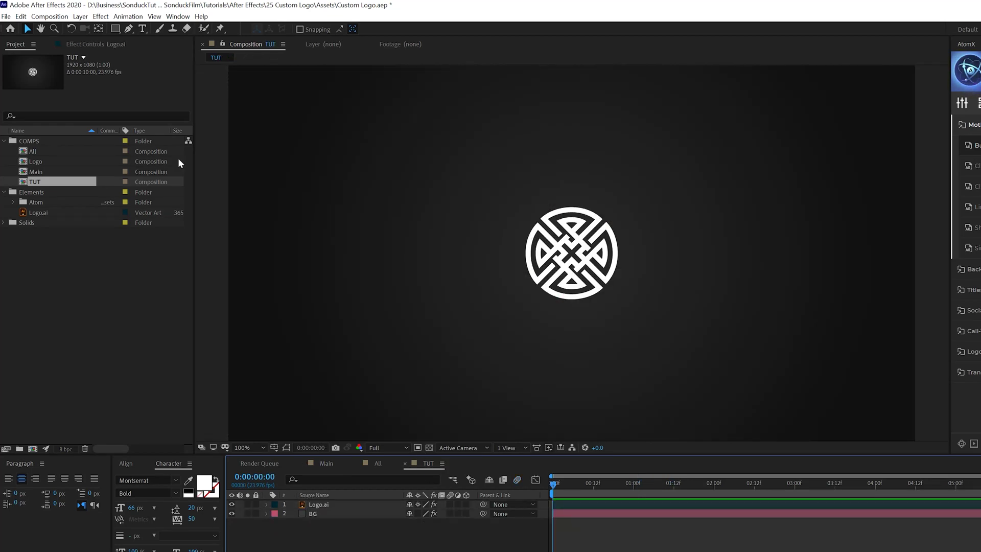
- Set up the Ellipse tool with no fill and a solid-colour stroke
left_click(116, 30)
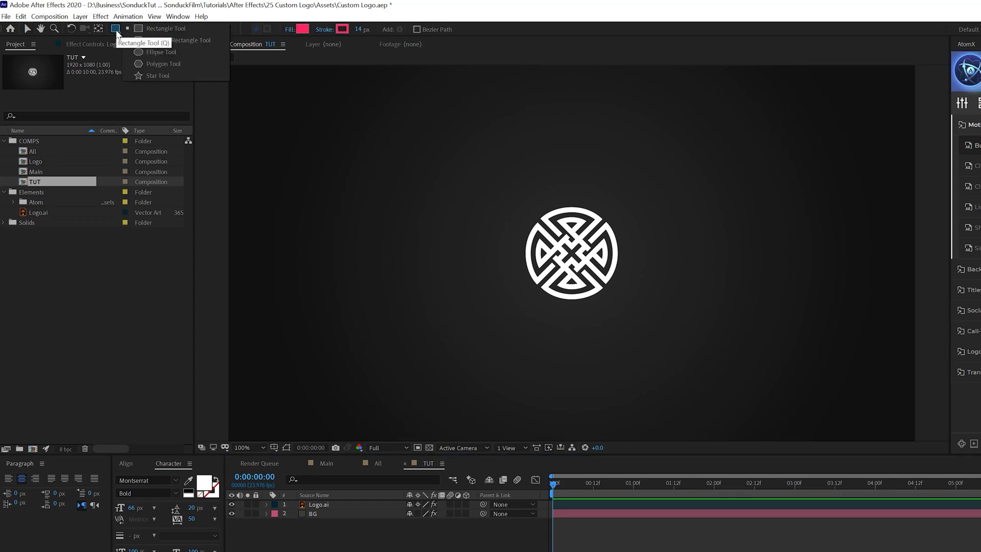
left_click(149, 52)
left_click(115, 29)
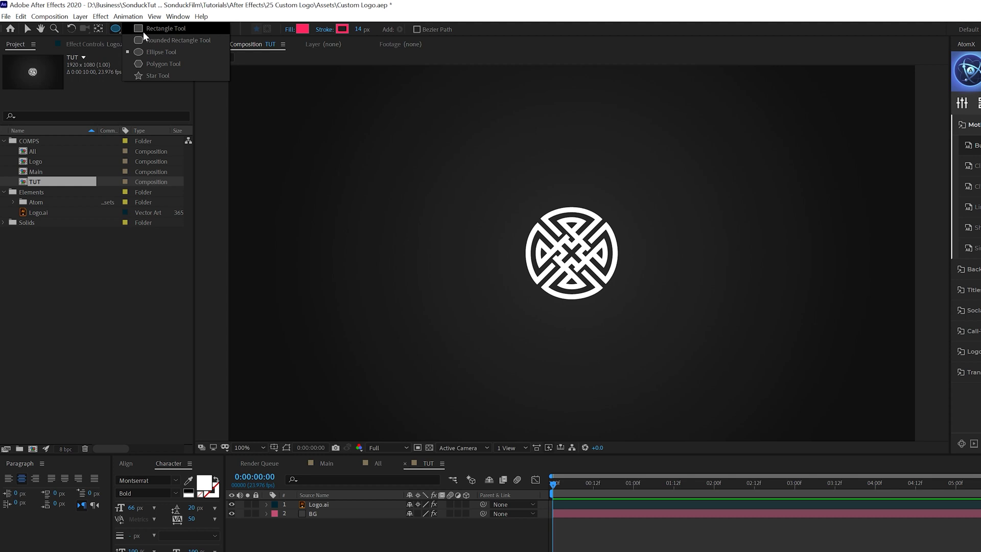
left_click(116, 30)
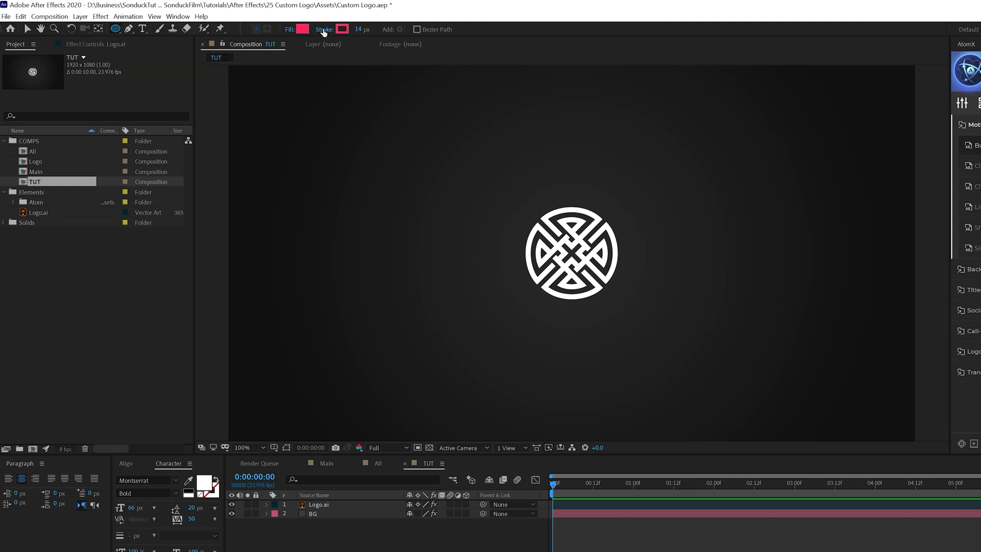
left_click(290, 30)
left_click(336, 113)
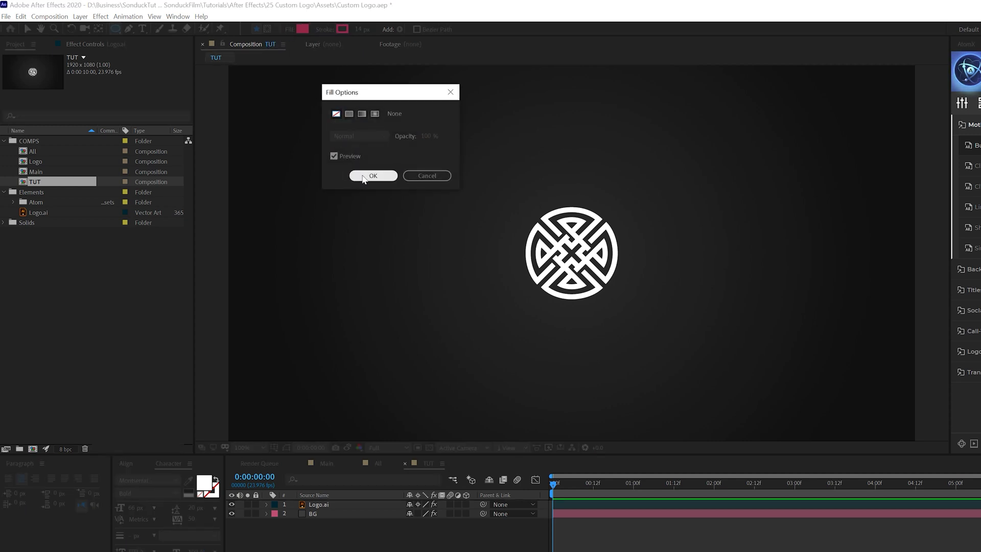
left_click(373, 176)
left_click(324, 30)
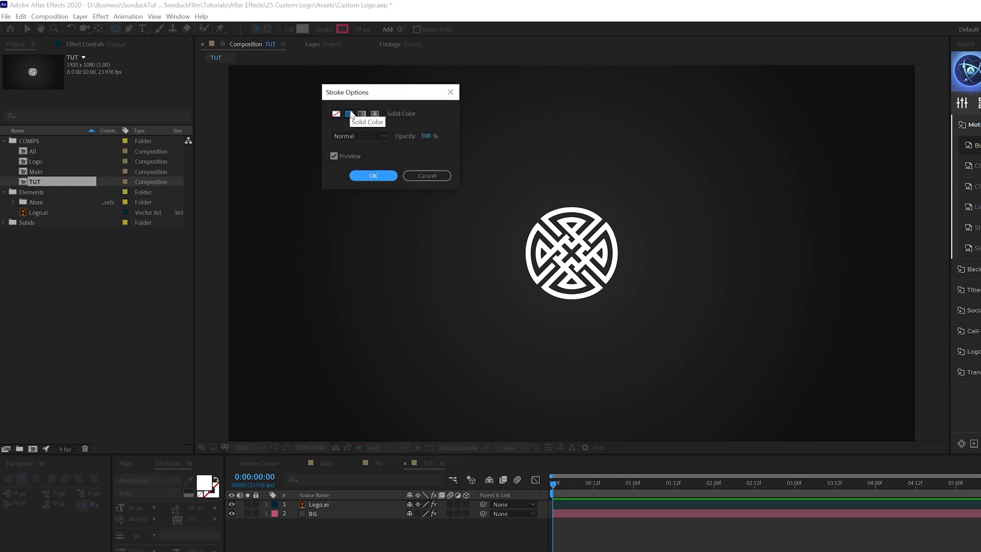
left_click(373, 175)
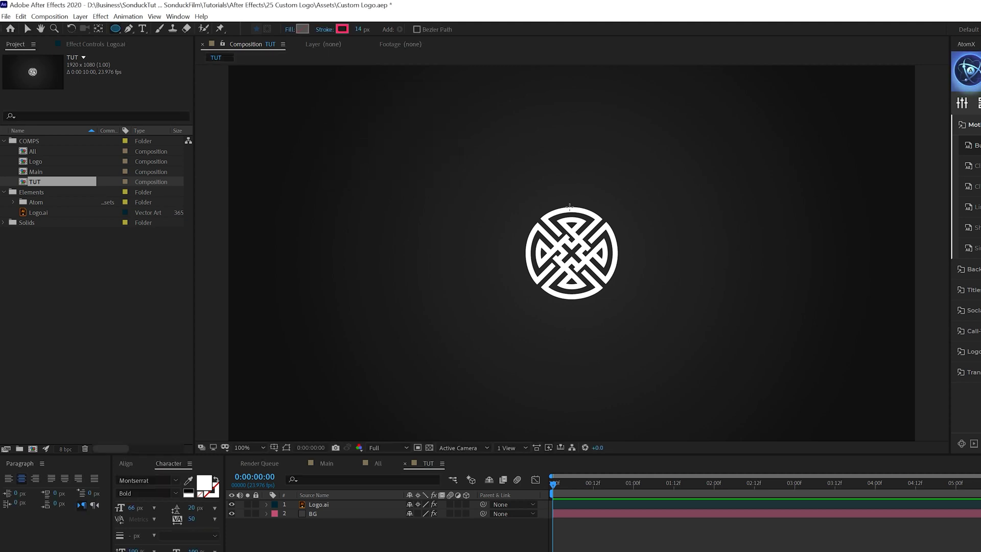
- Draw a circular ring around the logo and centre it horizontally and vertically in the composition
left_click_drag(568, 251, 628, 318)
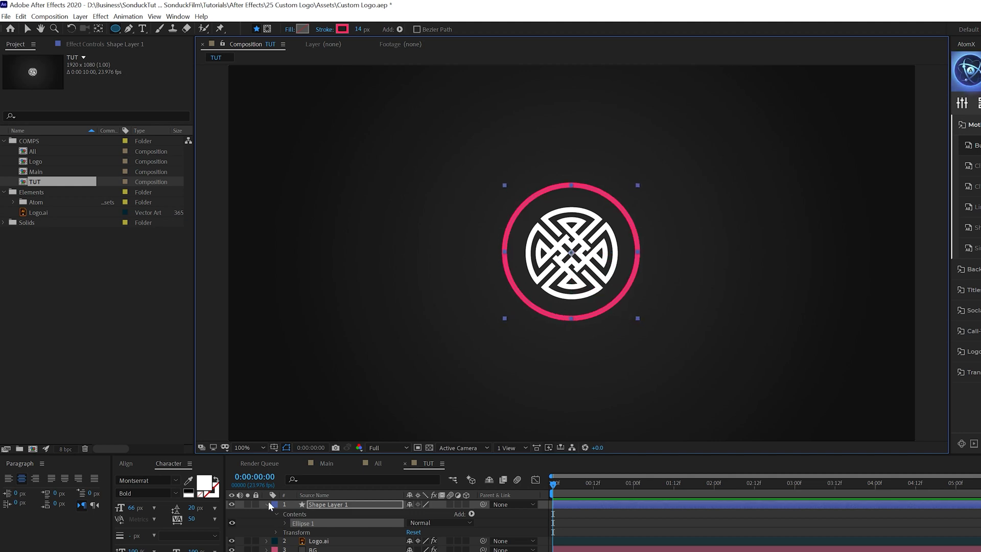
left_click(125, 463)
left_click(141, 491)
left_click(196, 490)
- Add Trim Paths to the ring and keyframe its End from 0% at 0:00:00:00 to 100% at 0:00:01:00
left_click(471, 513)
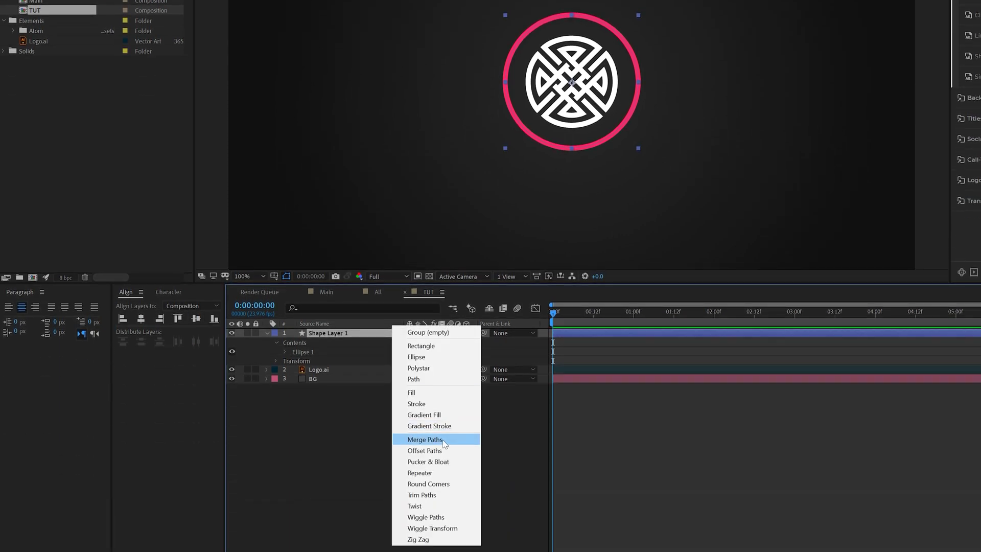
left_click(423, 494)
left_click(284, 360)
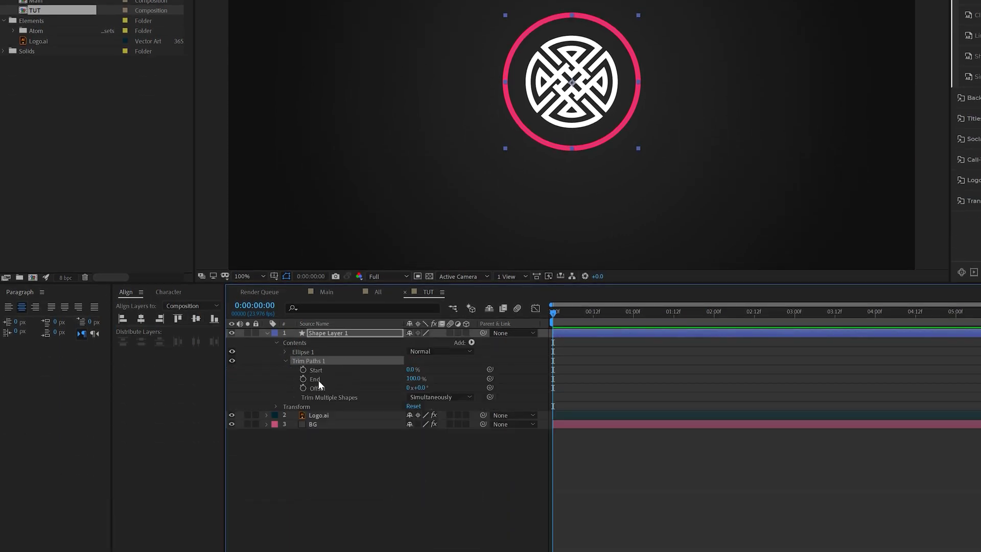
left_click_drag(401, 381, 304, 383)
left_click_drag(559, 312, 633, 317)
left_click_drag(410, 439, 615, 444)
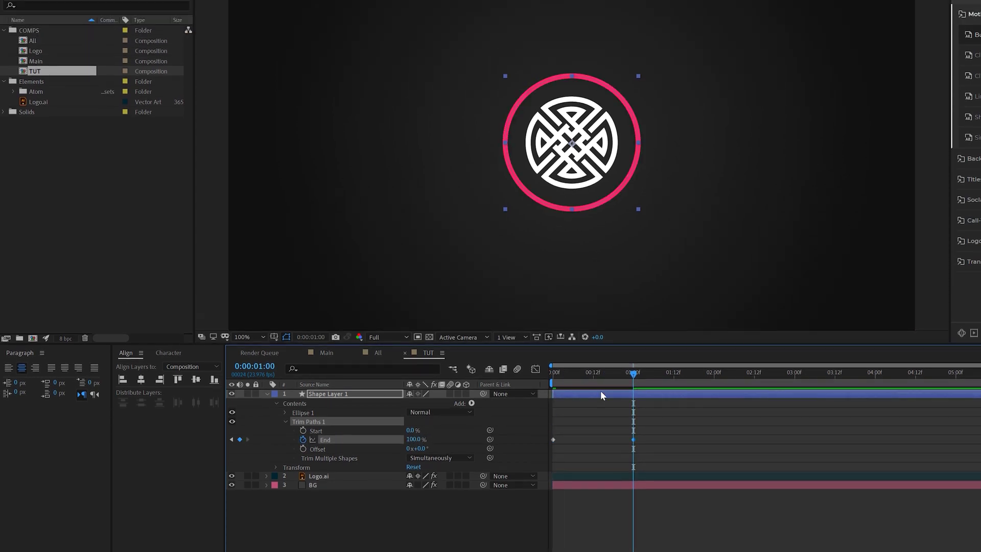
- Keyframe the Trim Paths Start from 0% at 0:00:00:05 to 100% at 0:00:01:05
mouse_move(567, 375)
left_mouse_down()
mouse_move(537, 373)
mouse_move(568, 378)
left_mouse_up()
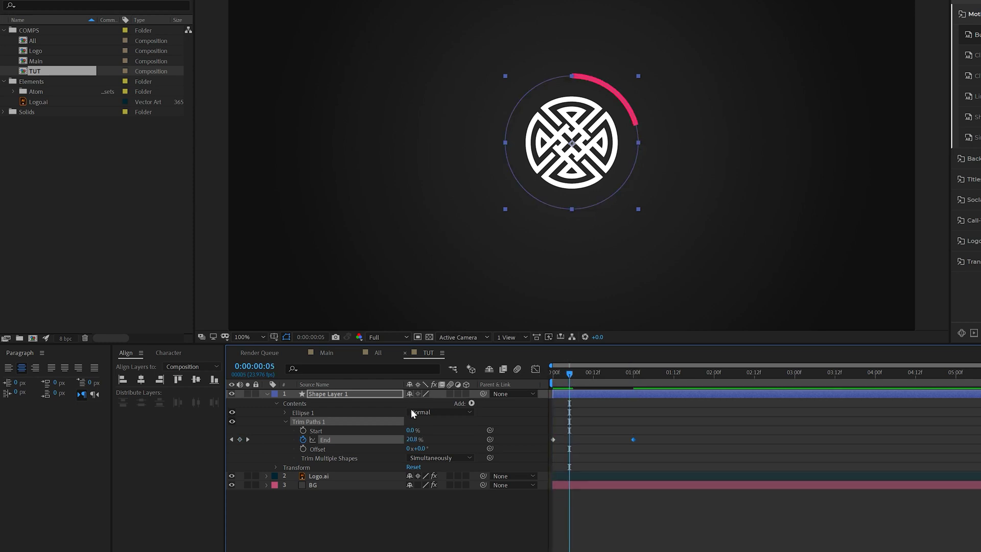
left_click(303, 431)
left_click(636, 372)
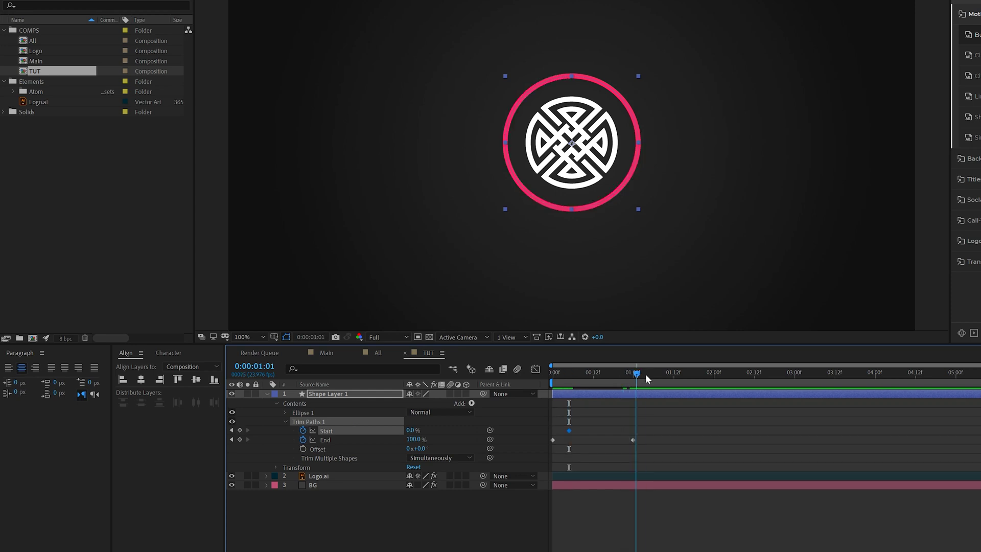
left_click(649, 374)
left_click_drag(413, 431, 502, 450)
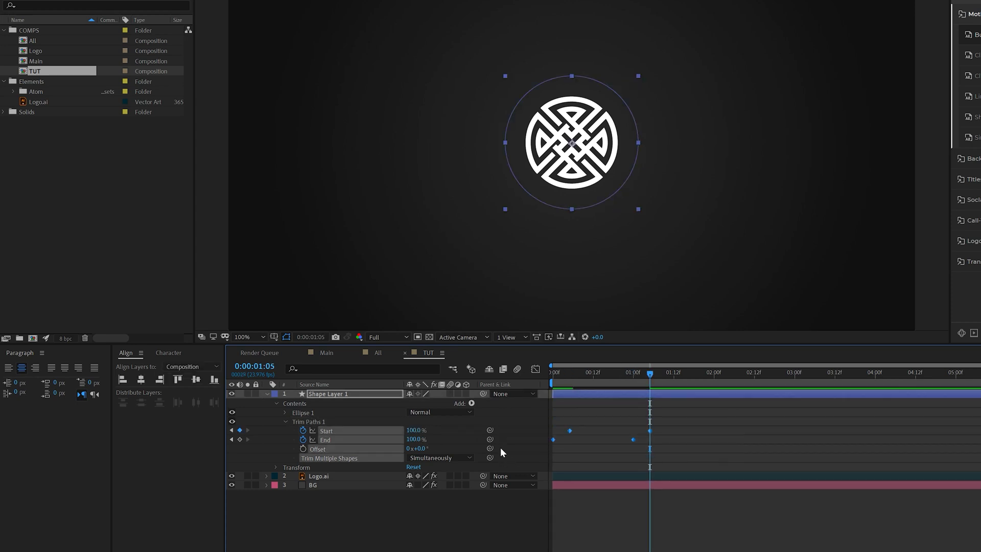
- Adjust the easing of the Start and End keyframes in the speed graph, and preview the ring animation from the beginning
left_click(535, 369)
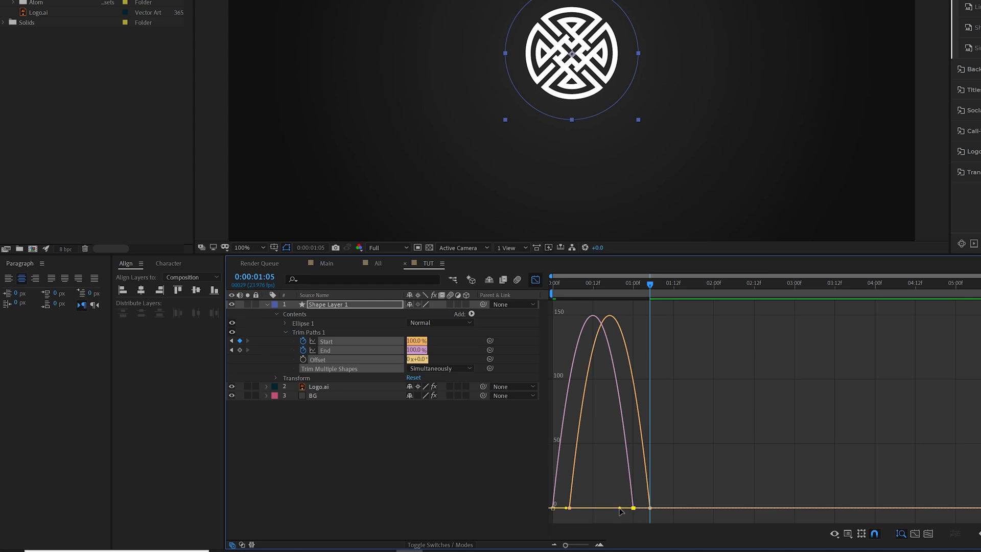
mouse_move(619, 508)
left_mouse_down()
mouse_move(564, 511)
mouse_move(639, 510)
mouse_move(570, 512)
mouse_move(624, 518)
left_mouse_up()
left_click(536, 279)
left_click_drag(569, 286, 552, 285)
left_click(415, 403)
key("space")
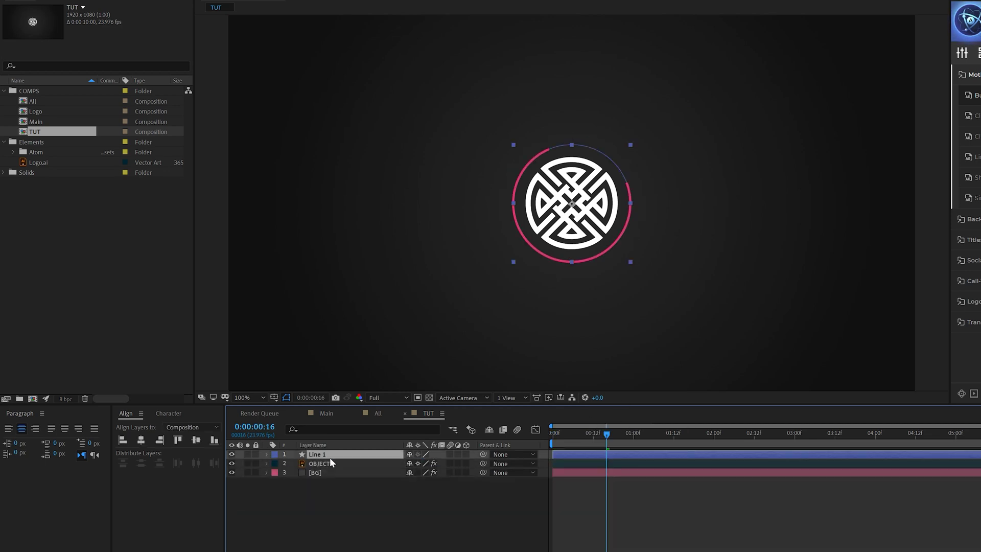
- Duplicate the Line 1 layer and scale the copy to 98%
left_click(21, 17)
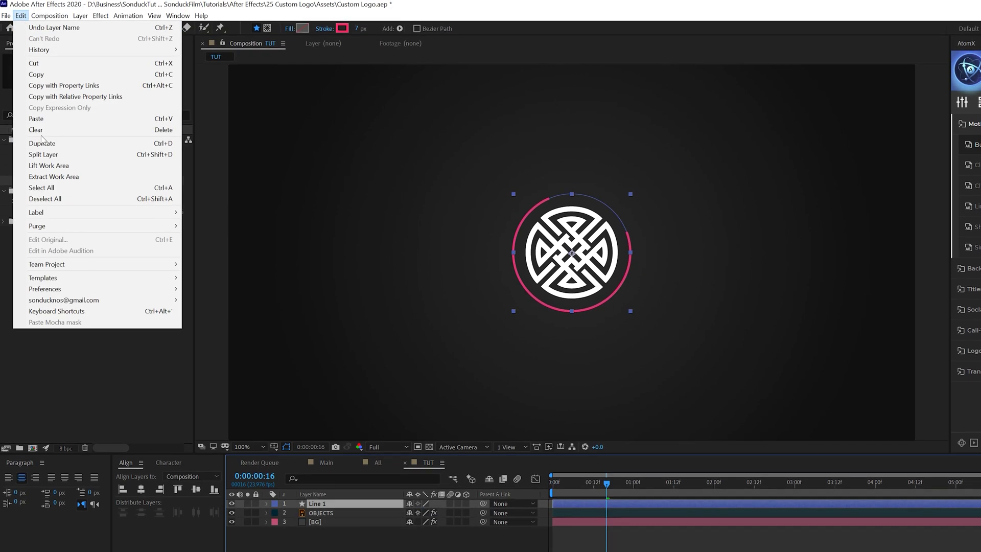
left_click(43, 143)
key("s")
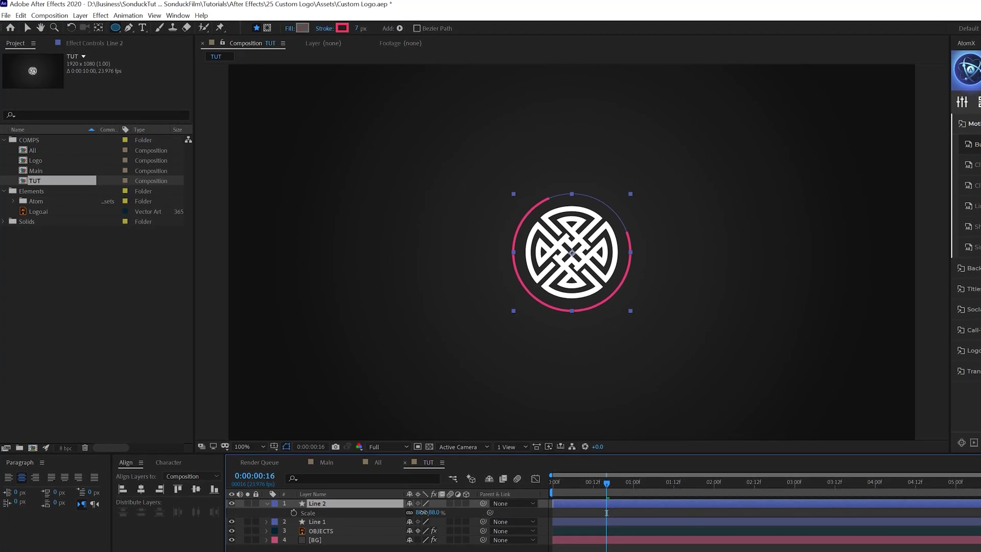
left_click_drag(422, 513, 428, 513)
- Set the stroke colour of Line 1 to white, FFFFFF
left_click(327, 521)
left_click(342, 27)
left_click_drag(631, 319, 592, 298)
left_click(591, 297)
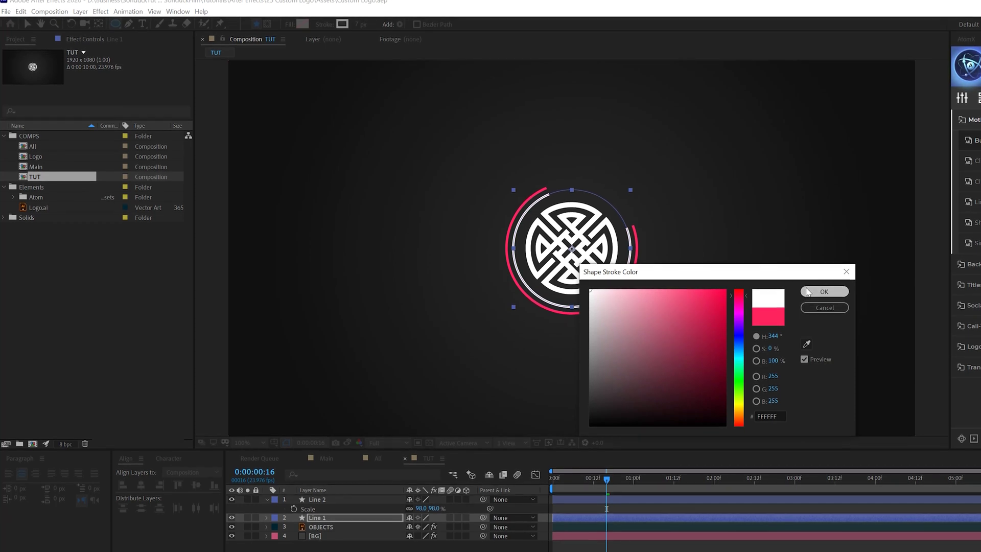
left_click(824, 292)
- Duplicate the Line 2 layer and scale the copy to 78%
left_click(323, 503)
key("ctrl+d")
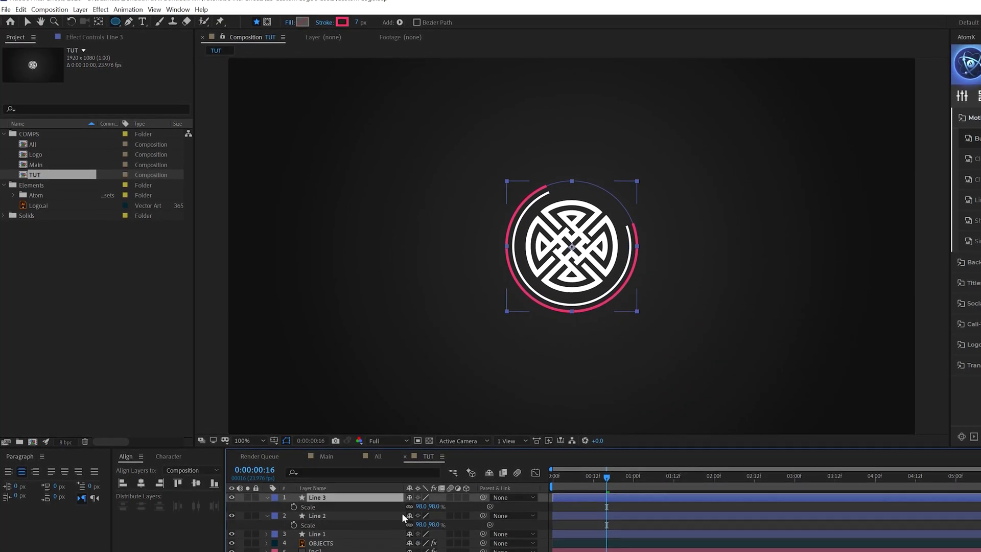
left_click_drag(421, 507, 409, 505)
- Stagger Line 2 and Line 3 to start a few frames after Line 1, and preview the three rings
left_click_drag(563, 493, 552, 467)
key("F2")
key("space")
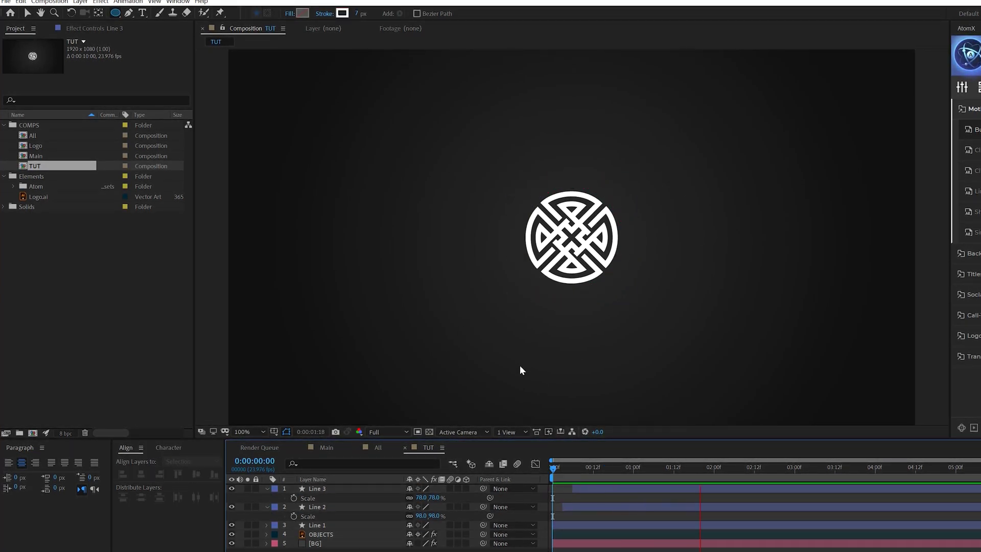
key("space")
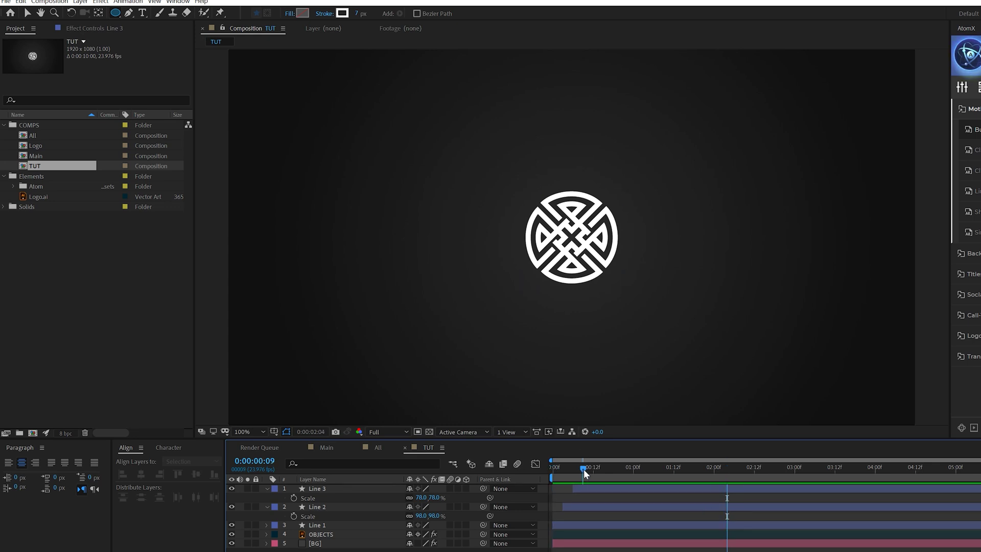
left_click_drag(580, 469, 552, 469)
key("u")
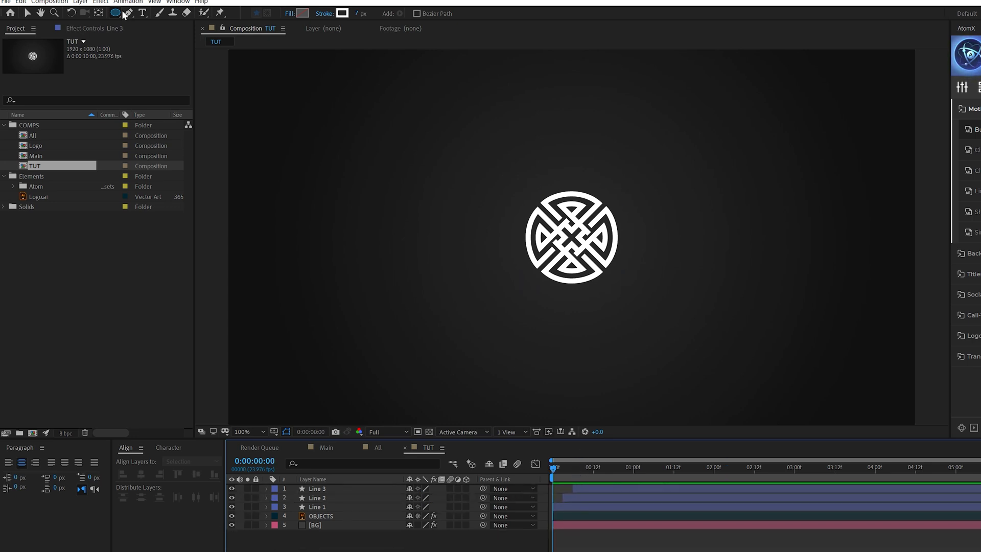
- Draw a circle near the logo with a solid pink fill and no stroke
left_click(287, 14)
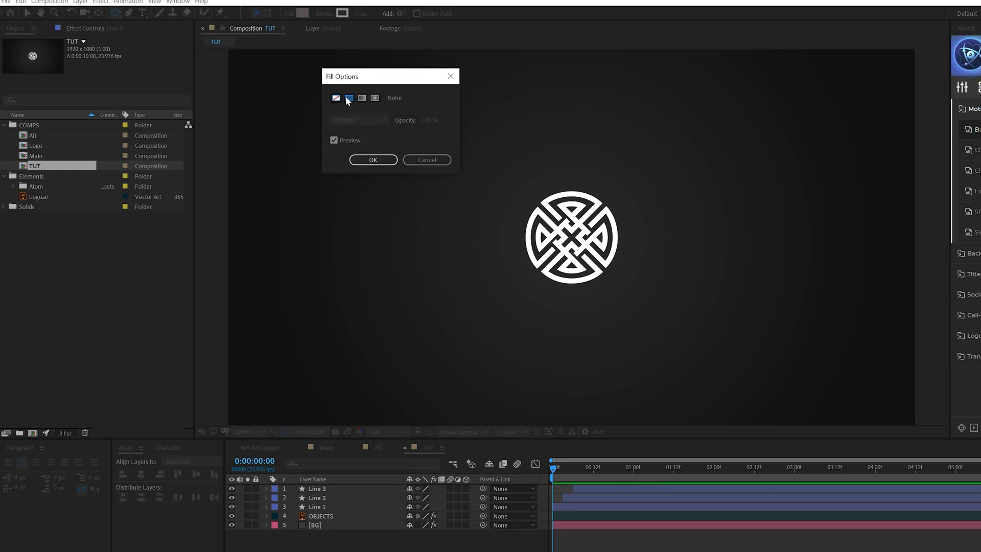
left_click(376, 163)
left_click(328, 14)
left_click(336, 99)
left_click(374, 159)
left_click_drag(560, 224, 661, 324)
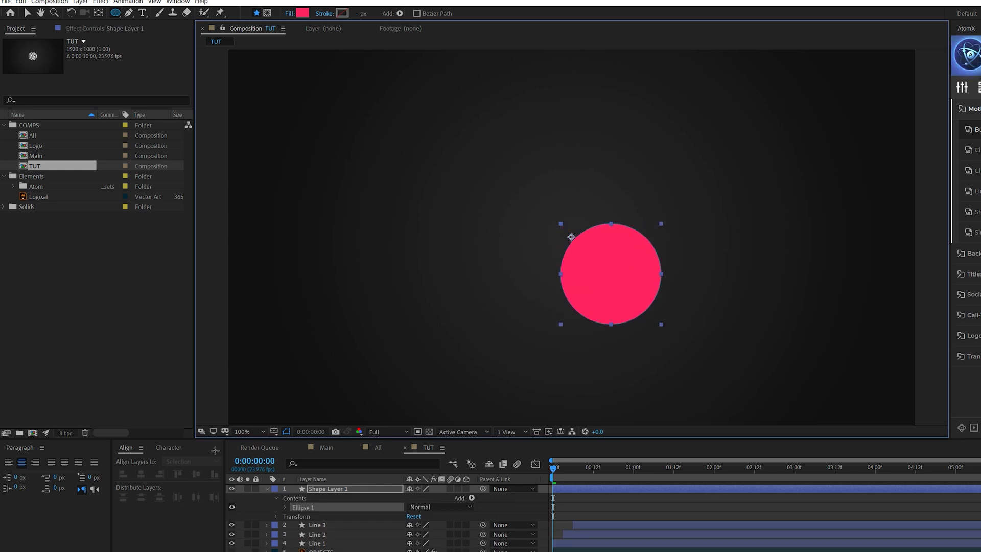
- Centre the filled circle in the composition and place its anchor point at the circle's centre
left_click(141, 474)
left_click(196, 474)
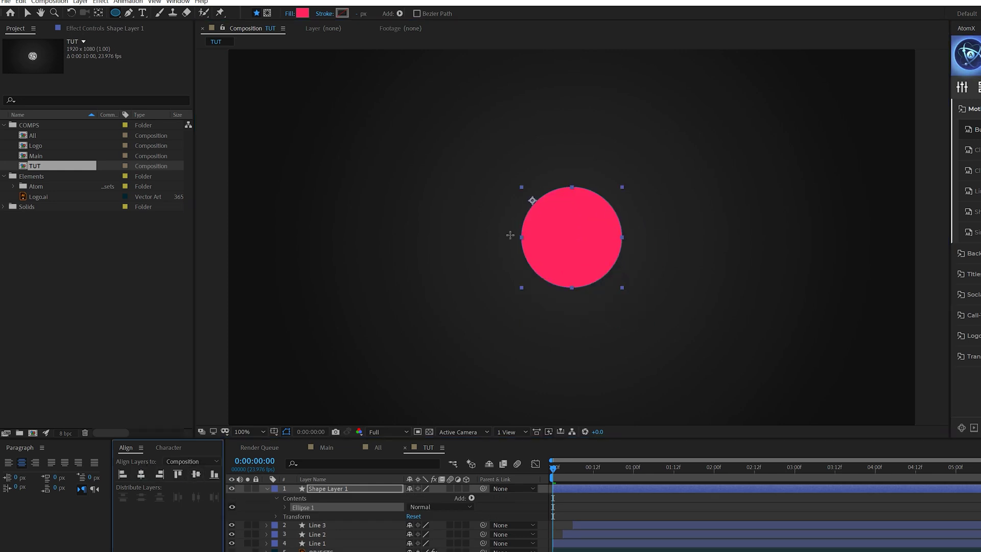
left_click(99, 14)
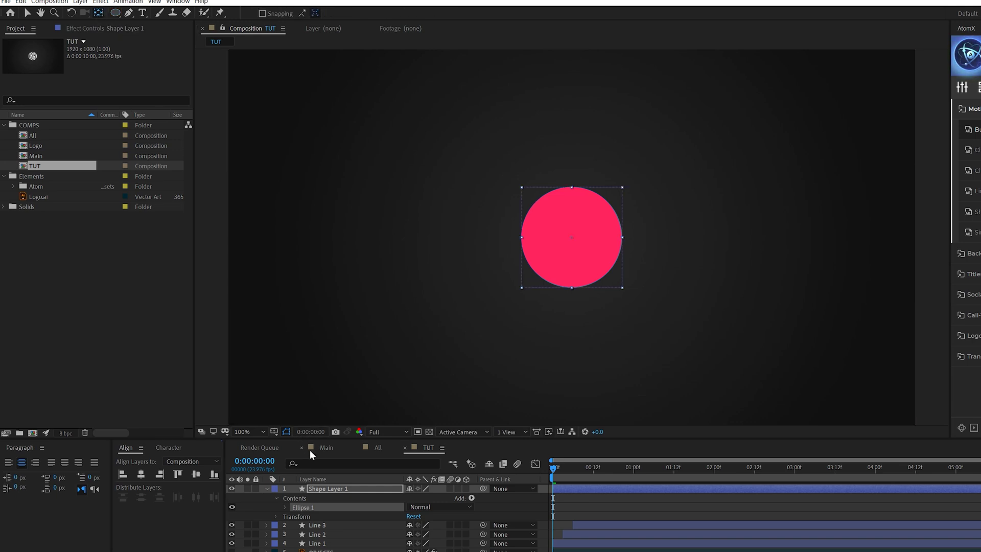
left_click(325, 489)
key("v")
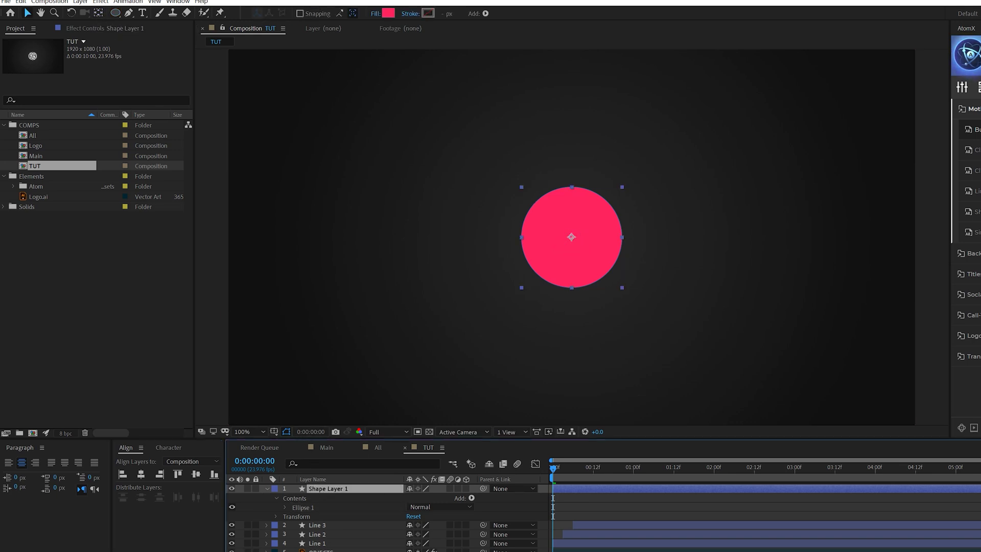
- Move the circle layer beneath OBJECTS and keyframe its Scale from 0% at 0:00:00:00 to 114% at about frame 17
left_click_drag(325, 496, 325, 551)
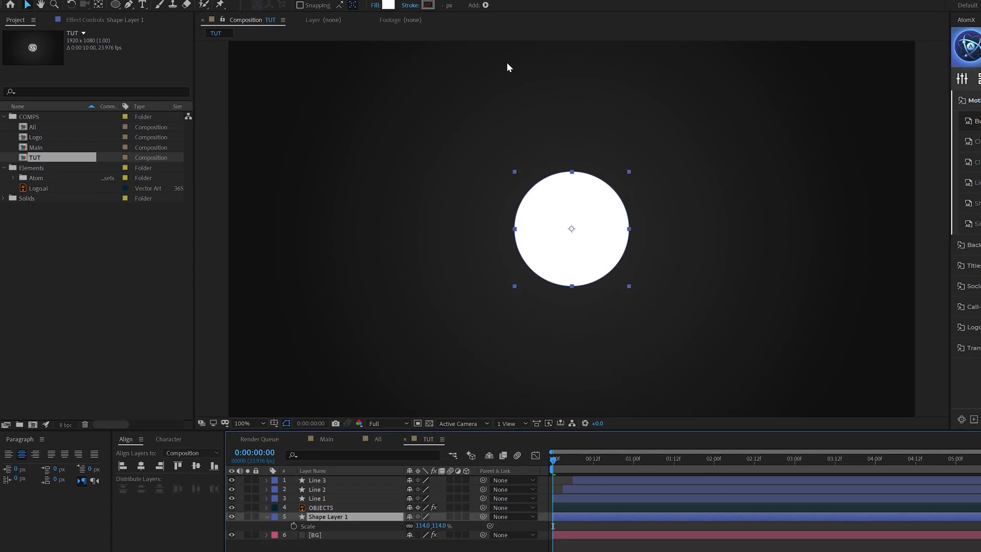
left_click(294, 526)
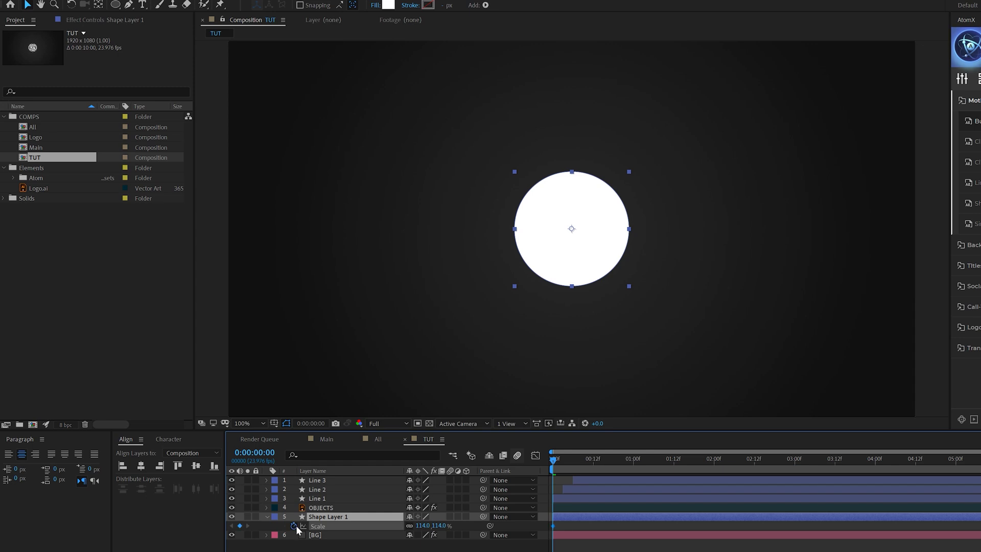
left_click(557, 530)
left_click_drag(554, 526, 611, 526)
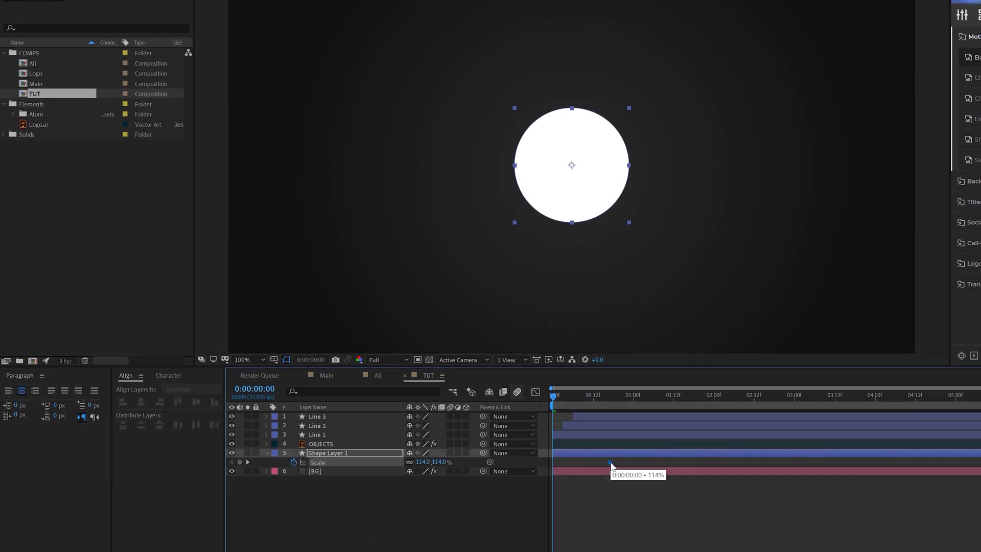
left_click(422, 461)
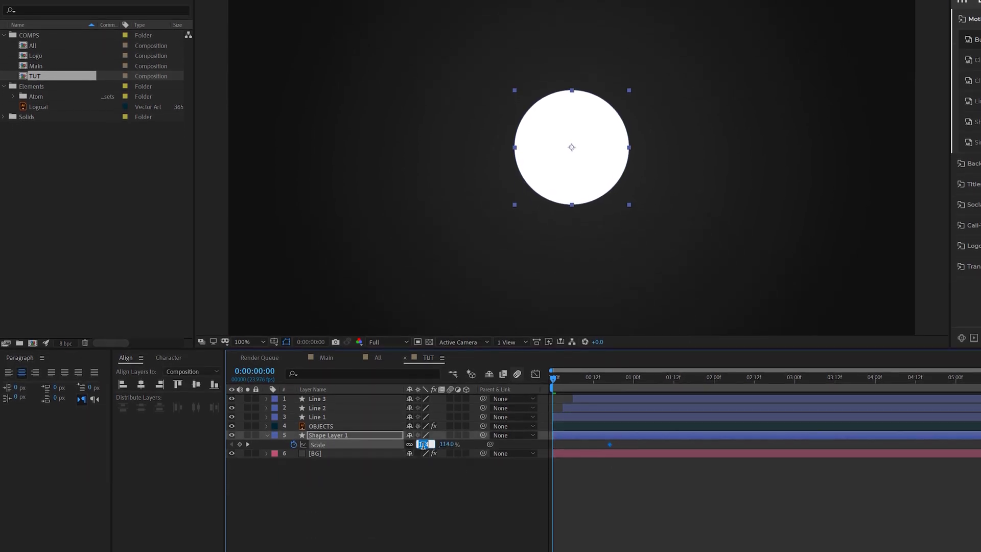
type("0")
key("Return")
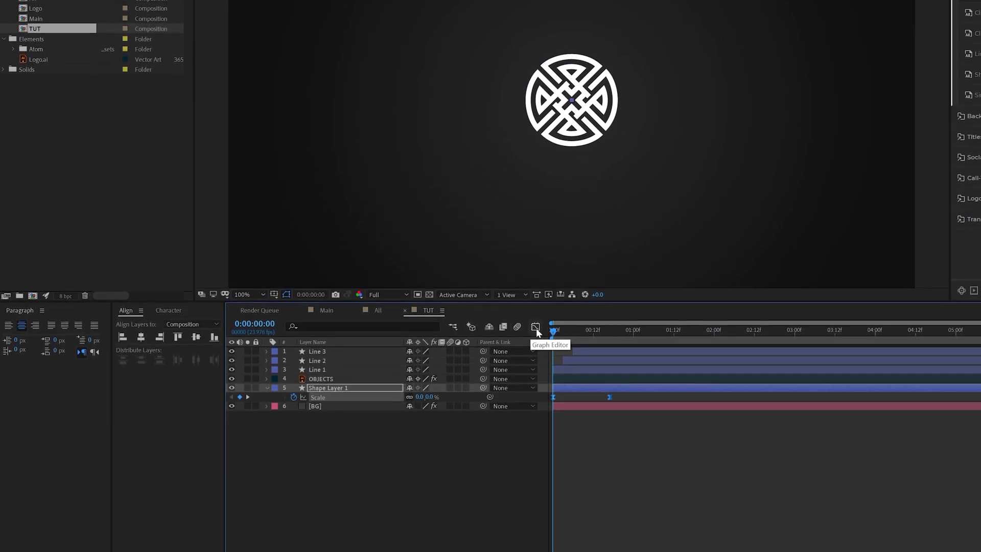
- Lengthen the ease into the last Scale keyframe of the circle layer in the speed graph, and preview the motion
left_click(536, 321)
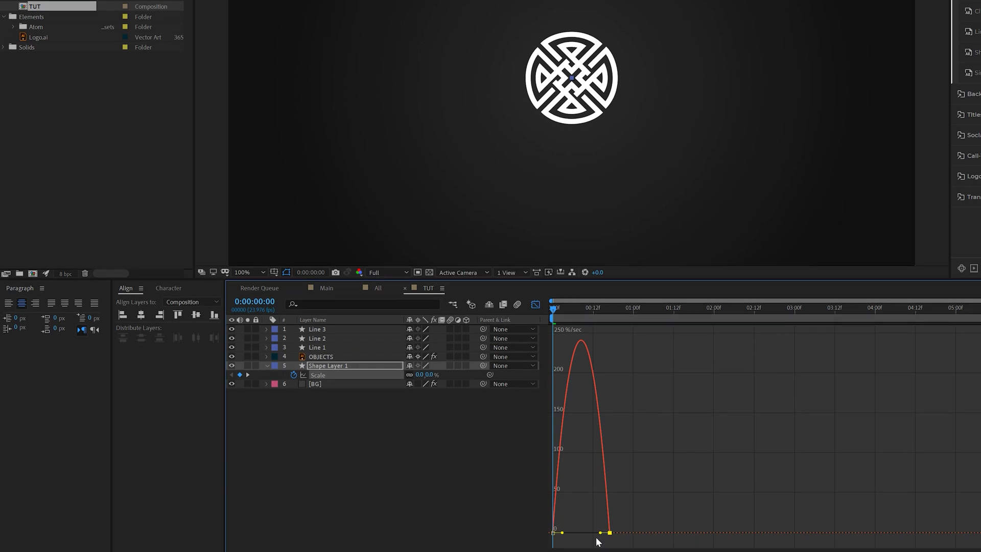
left_click_drag(601, 532, 581, 533)
left_click(535, 306)
key("space")
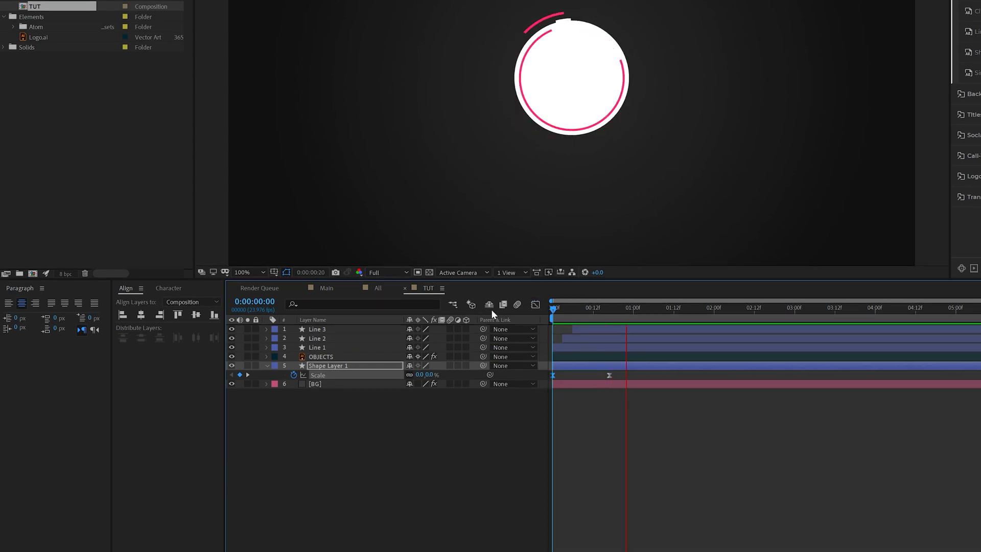
key("space")
- Move the current time to 0:00:00:13 and rename the circle's shape layer as Circle
mouse_move(582, 309)
left_mouse_down()
mouse_move(572, 310)
mouse_move(596, 309)
left_mouse_up()
left_click(334, 489)
key("Return")
type("Circle")
key("Return")
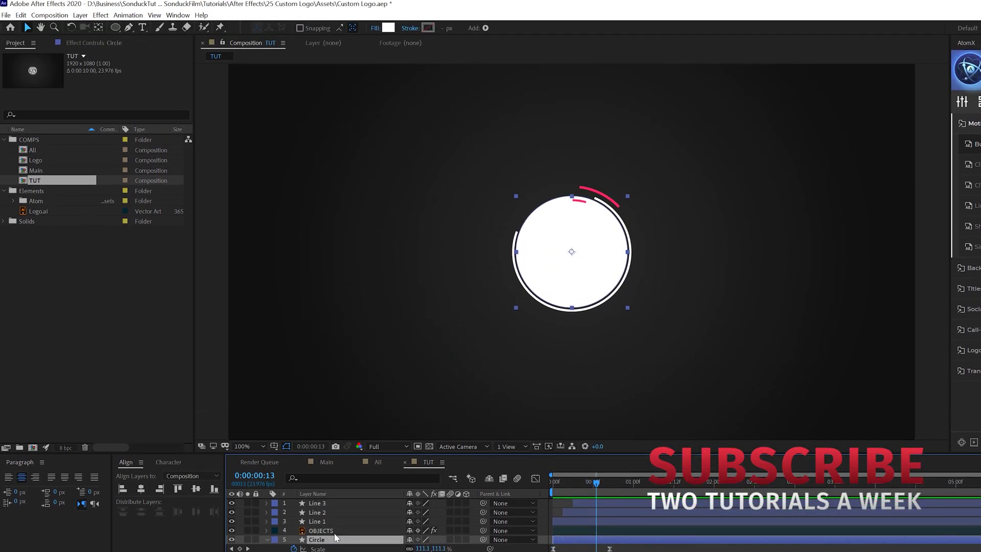
- Duplicate the Circle layer, fill the copy with the ring line's pink FF245F, and start it a few frames after the original
key("ctrl+d")
left_click(388, 27)
left_click(806, 347)
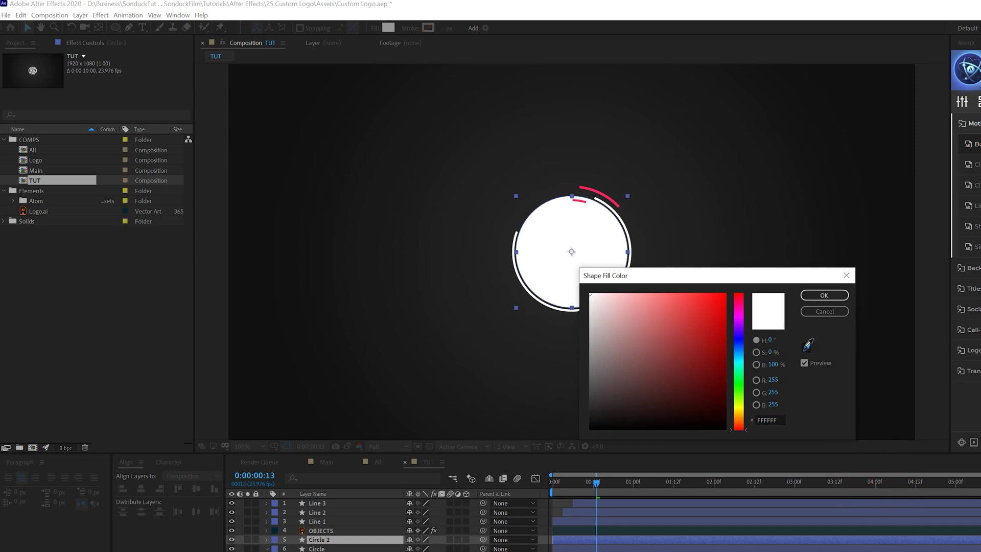
left_click(596, 188)
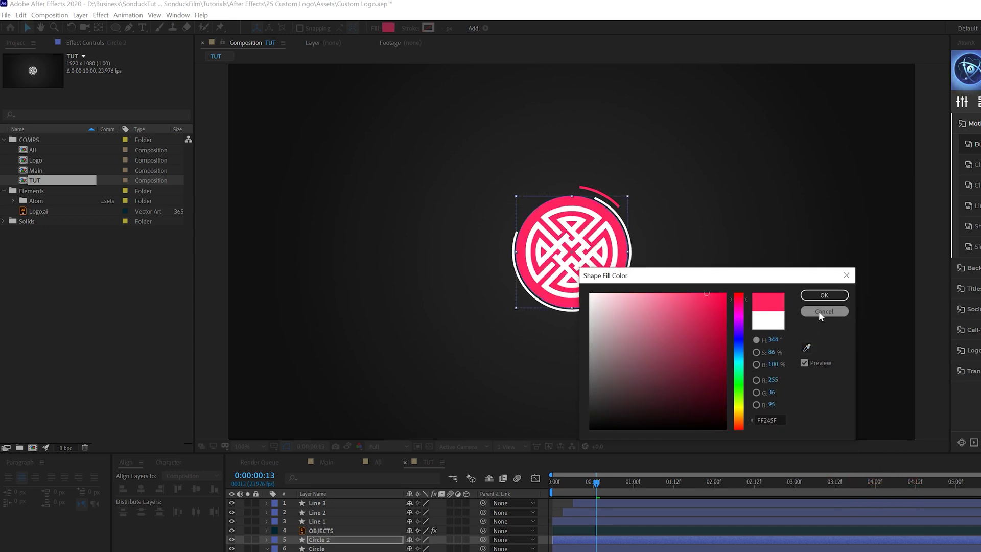
left_click(824, 295)
left_click(577, 542)
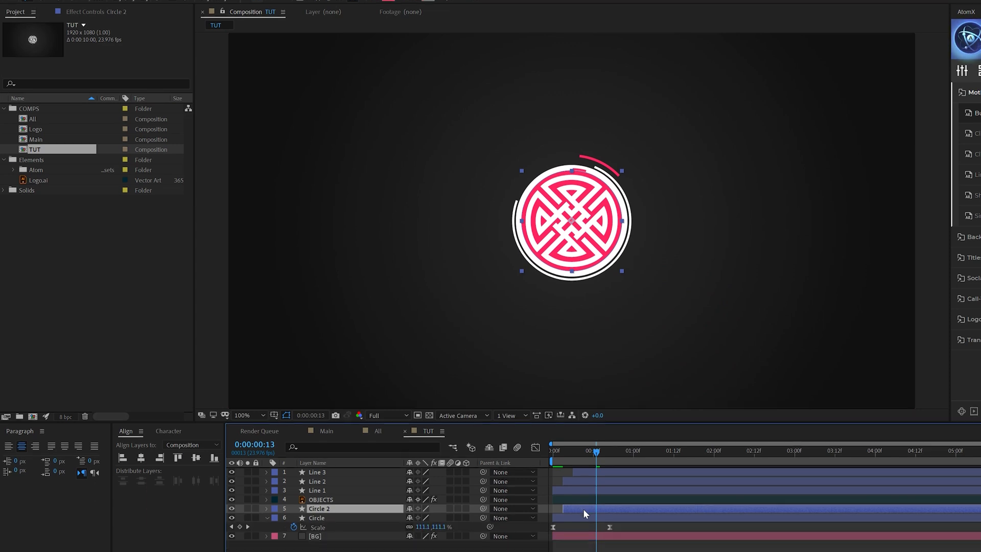
- Duplicate Circle 2, start the copy a few frames after it, and give the copy a white fill
key("ctrl+d")
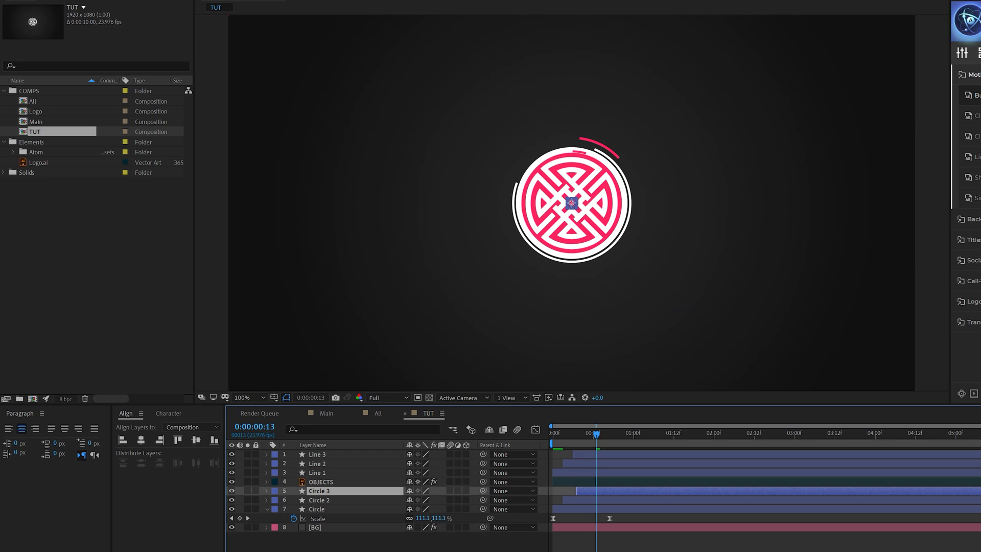
left_click(416, 0)
left_click_drag(629, 280, 589, 244)
left_click(824, 247)
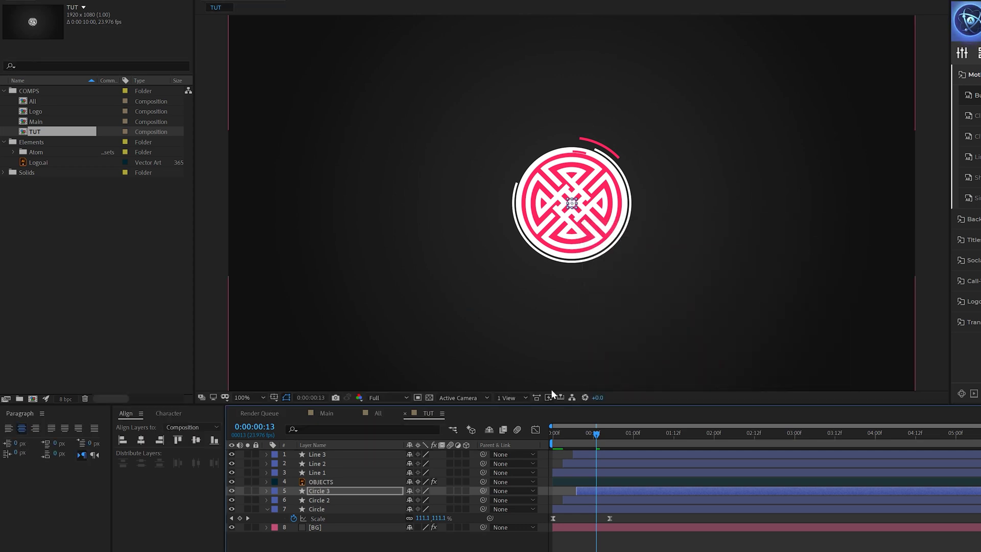
- Change the Fill effect colour of the OBJECTS layer to black 000000
left_click(324, 480)
left_click(88, 2)
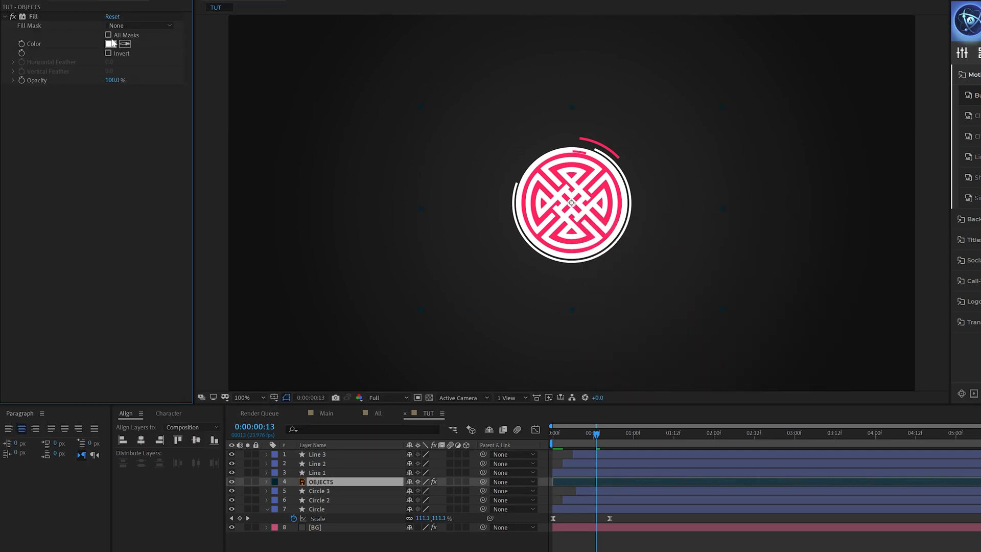
left_click(111, 44)
left_click_drag(657, 337, 617, 483)
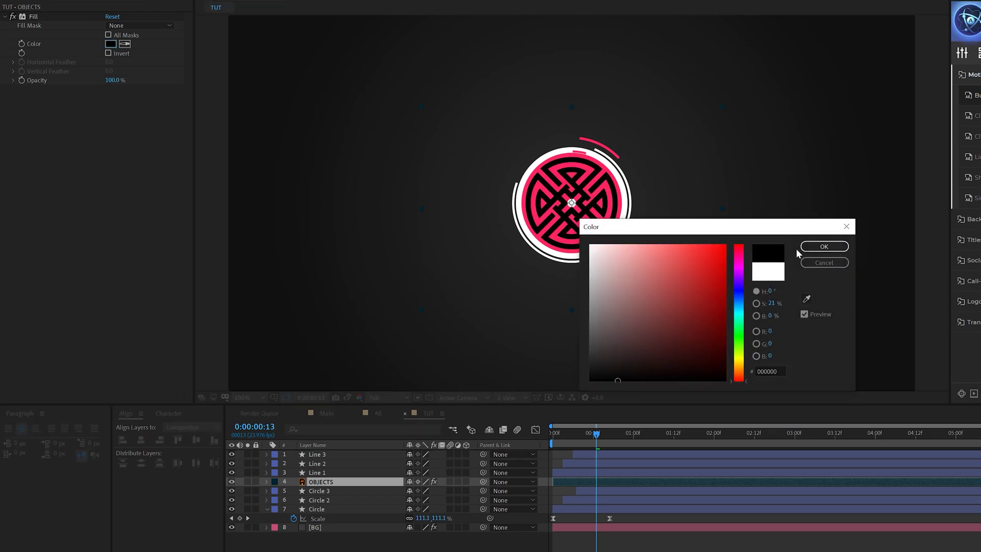
left_click(826, 249)
- Hide the OBJECTS layer and preview the staggered circles from the start of the composition
left_click(231, 482)
left_click(459, 515)
key("Home")
key("space")
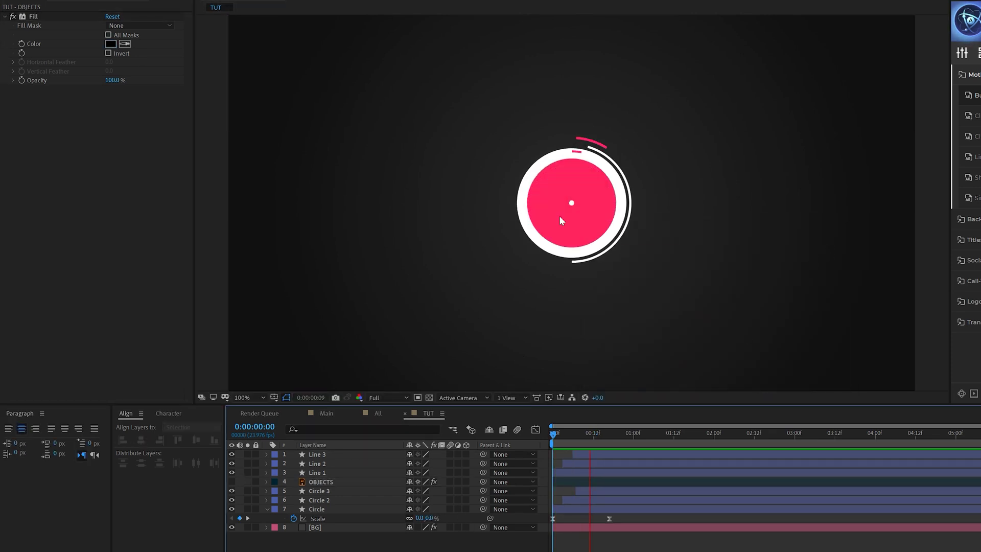
key("space")
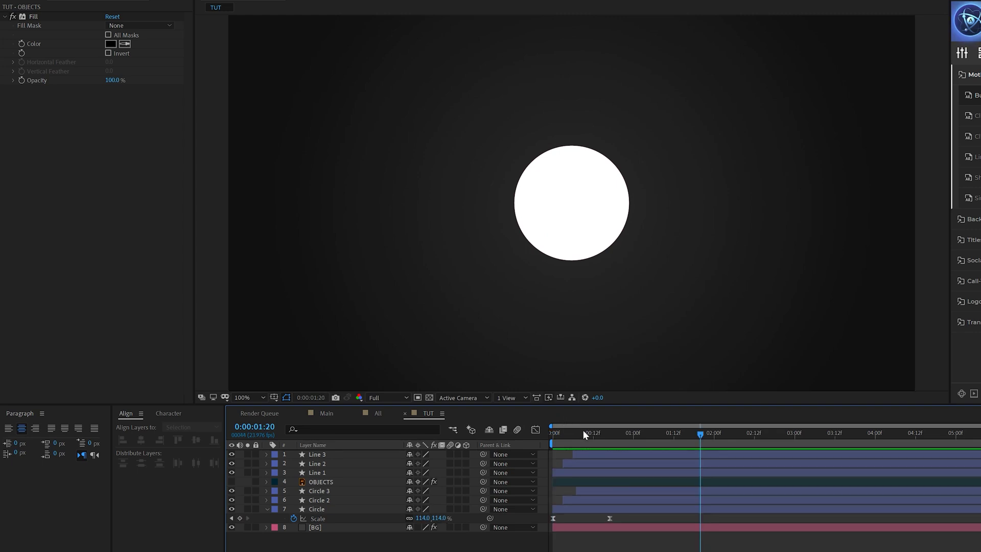
- Delay the OBJECTS layer to start at about 0:00:00:11, show it again, and preview the animation from the beginning
left_click_drag(576, 433, 552, 435)
left_click_drag(595, 479, 633, 480)
left_click(231, 481)
key("space")
key("space")
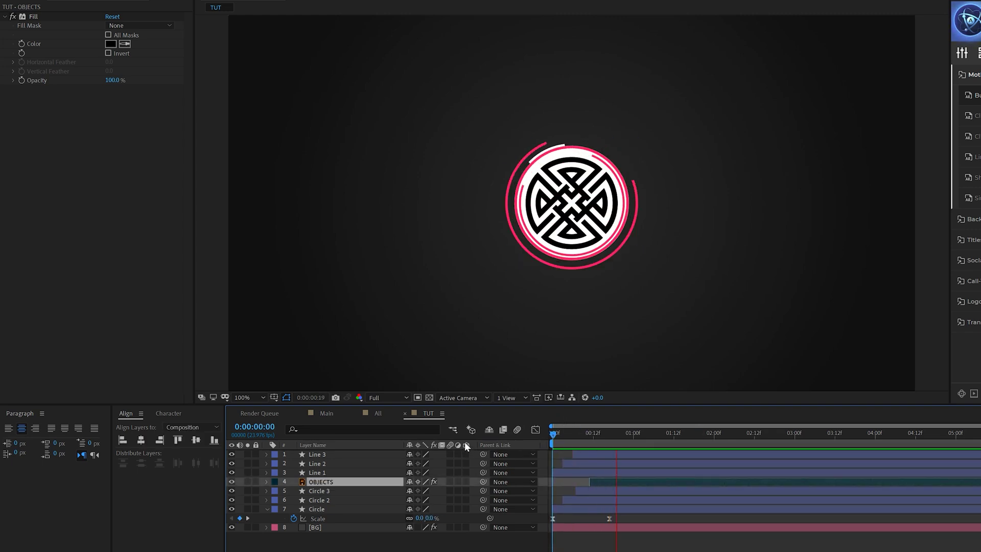
key("space")
- Keyframe the OBJECTS layer's Scale from 0% at 0:00:00:11 to 100% at about 0:00:01:09, and open the Graph Editor
key("s")
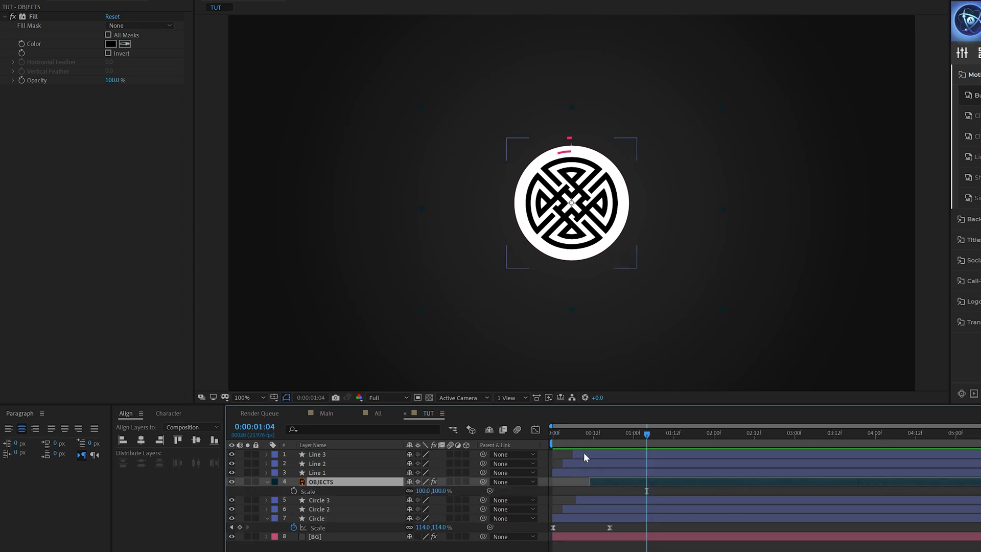
left_click(589, 433)
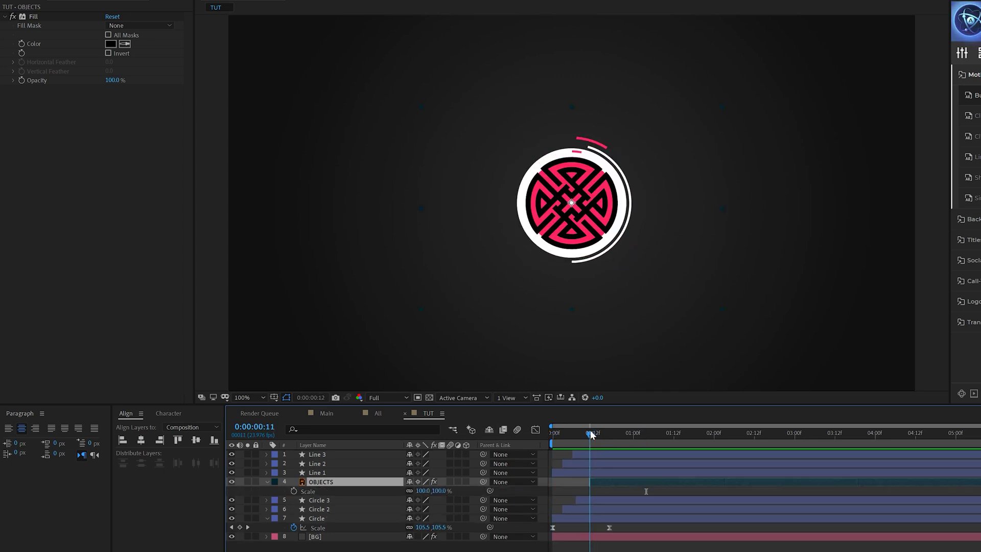
left_click(293, 491)
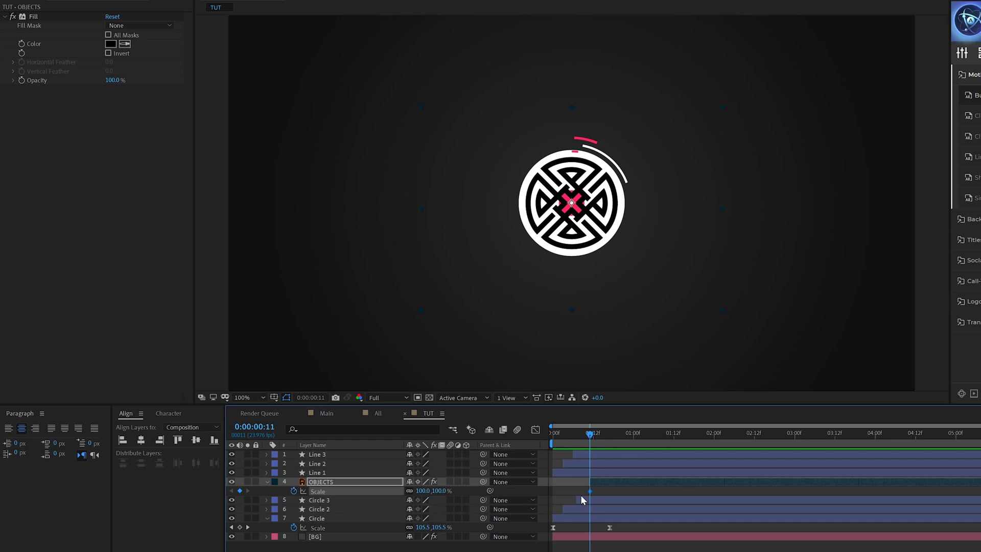
left_click_drag(589, 491, 664, 492)
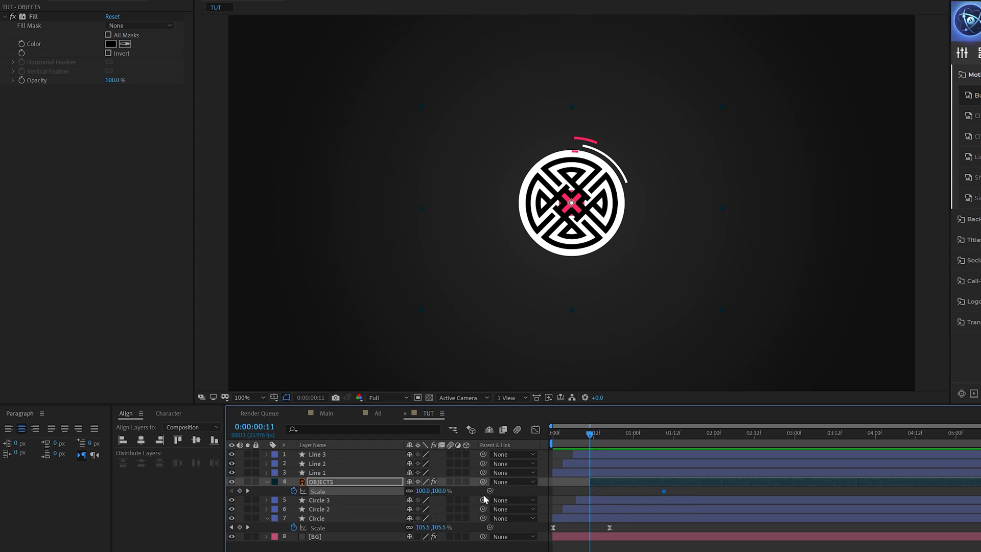
type("0")
key("Return")
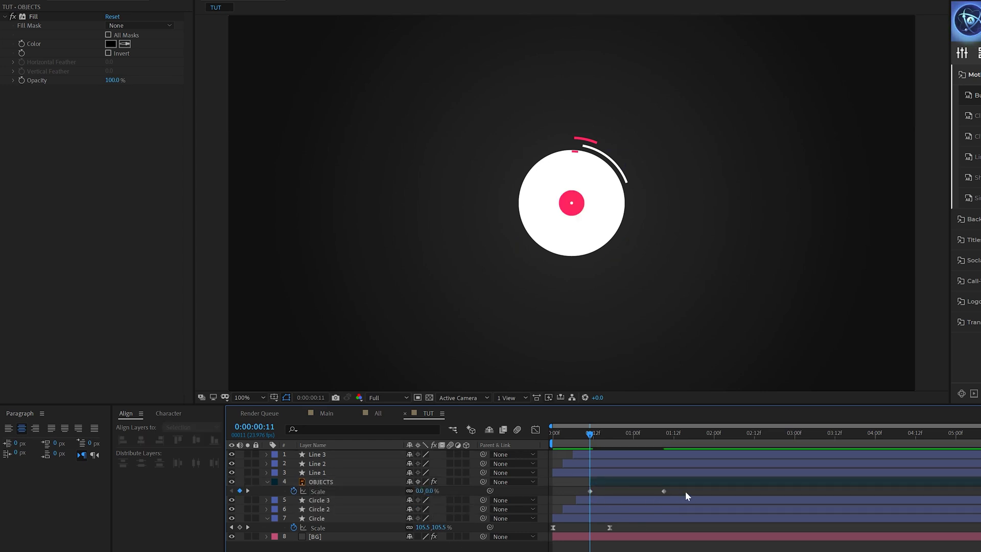
left_click(536, 430)
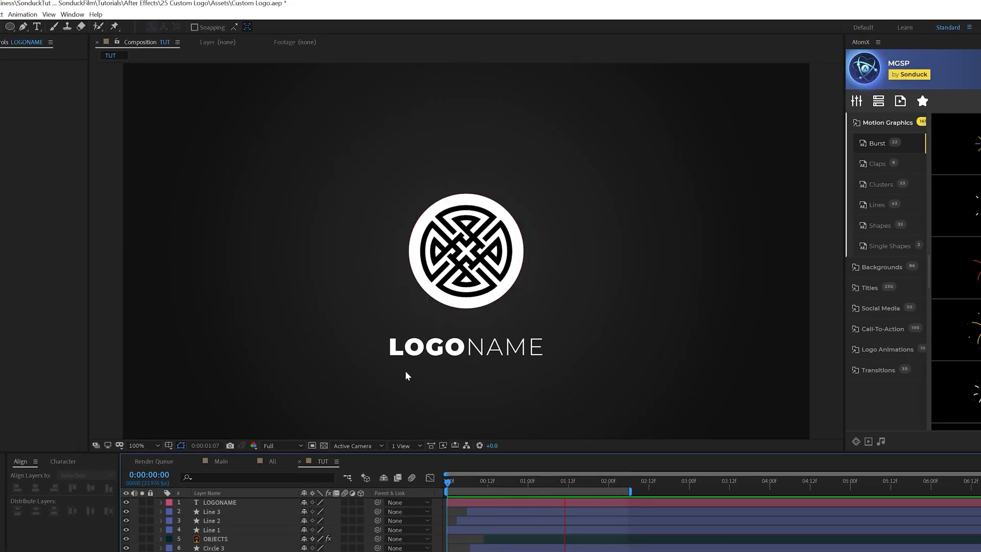
- Stop the preview and display the Character settings of the LOGONAME text layer
key("space")
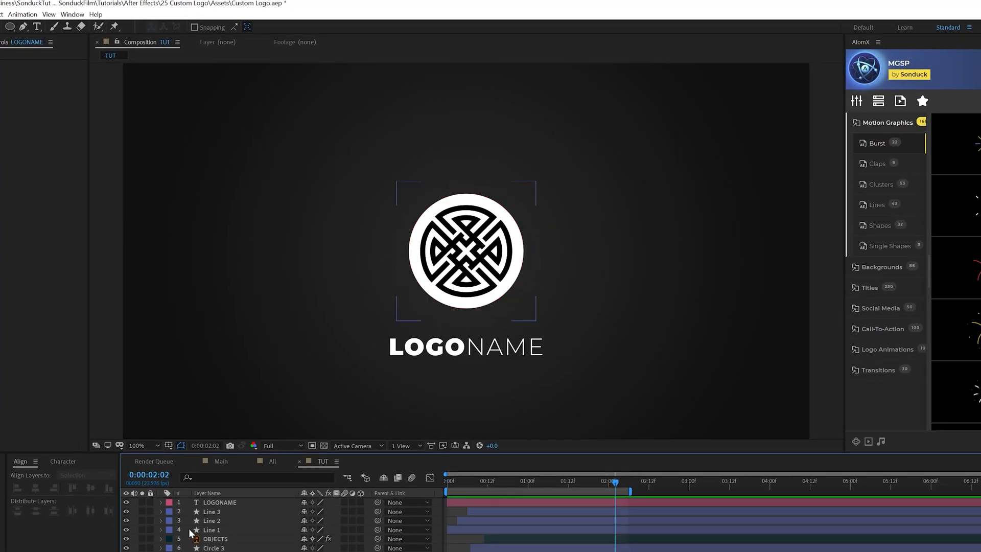
left_click(212, 501)
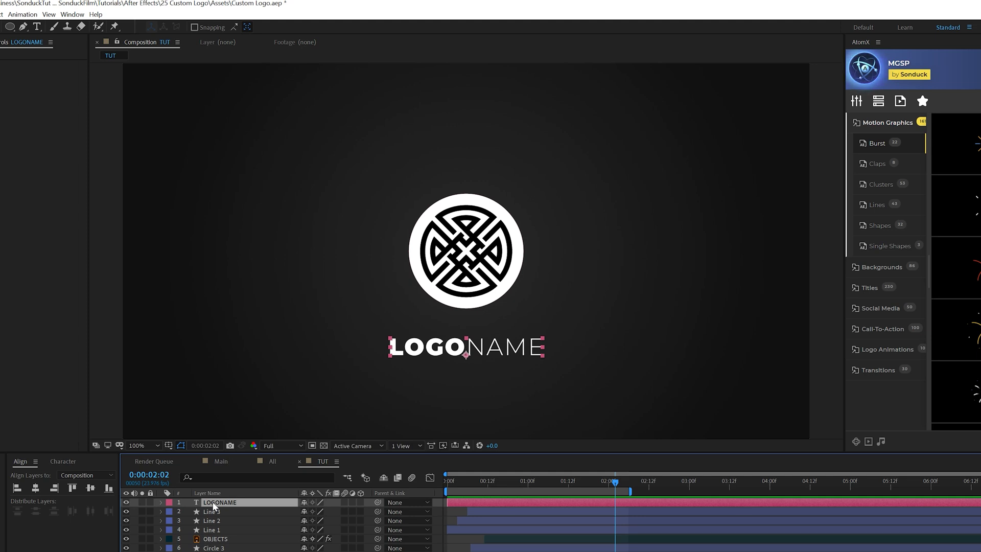
left_click(63, 461)
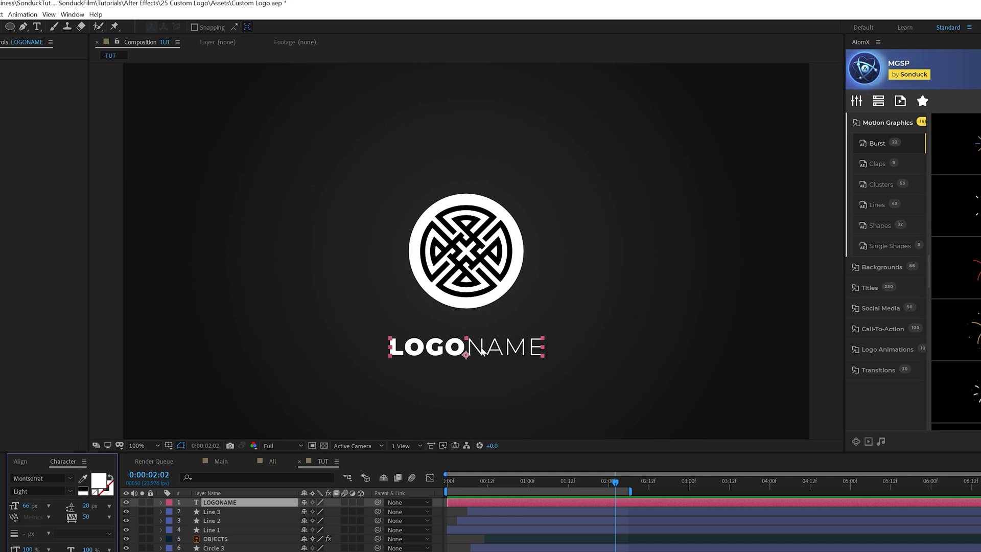
- Enable per-character 3D on the LOGONAME text layer and add a Rotation text animator
left_click(161, 501)
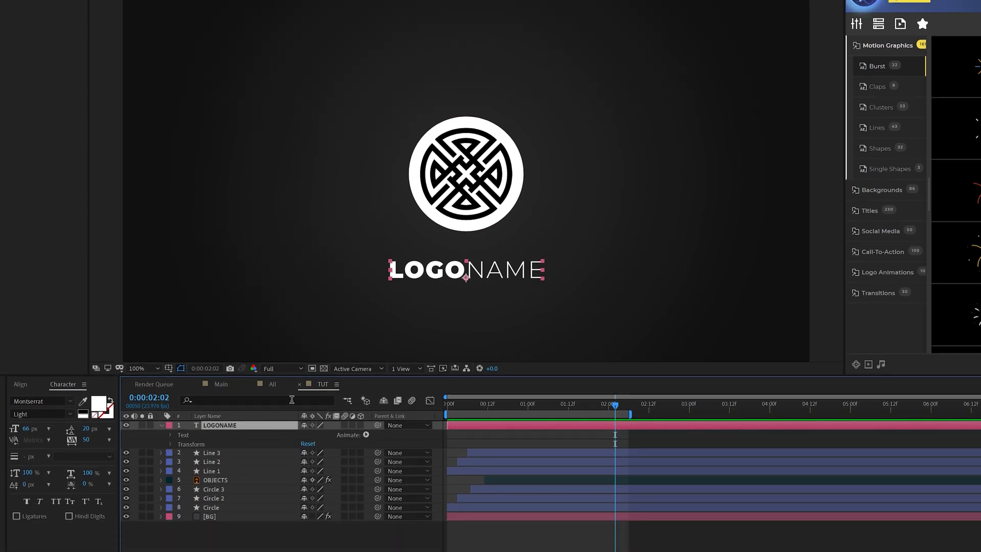
left_click(366, 435)
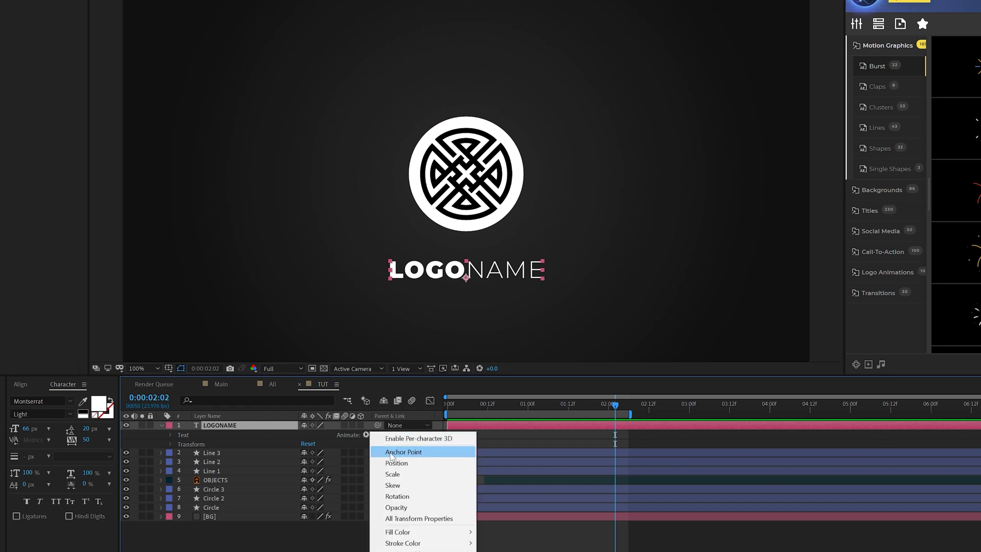
left_click(406, 438)
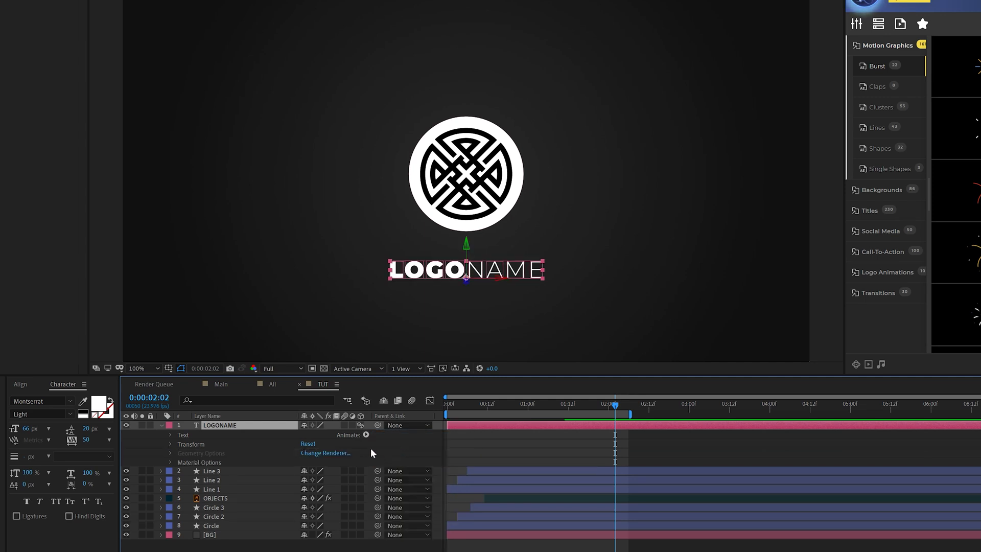
left_click(366, 434)
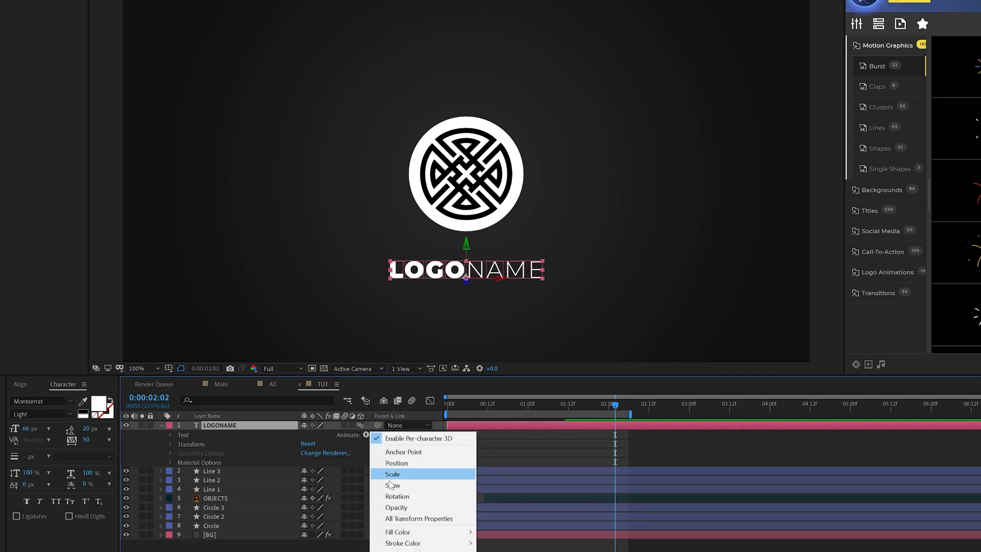
left_click(394, 496)
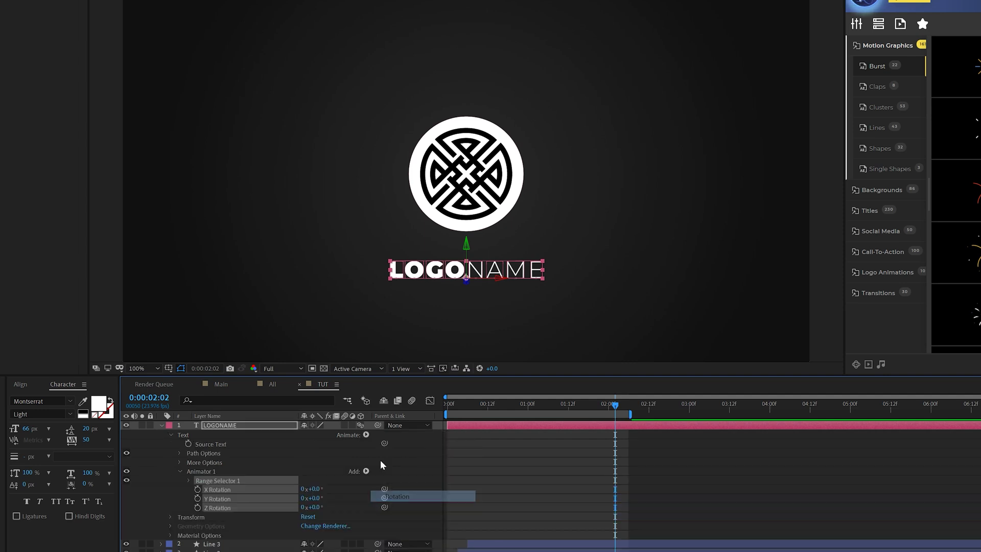
- Add an Opacity property to LOGONAME's Animator 1 and set it to 0%
left_click(366, 471)
mouse_move(393, 474)
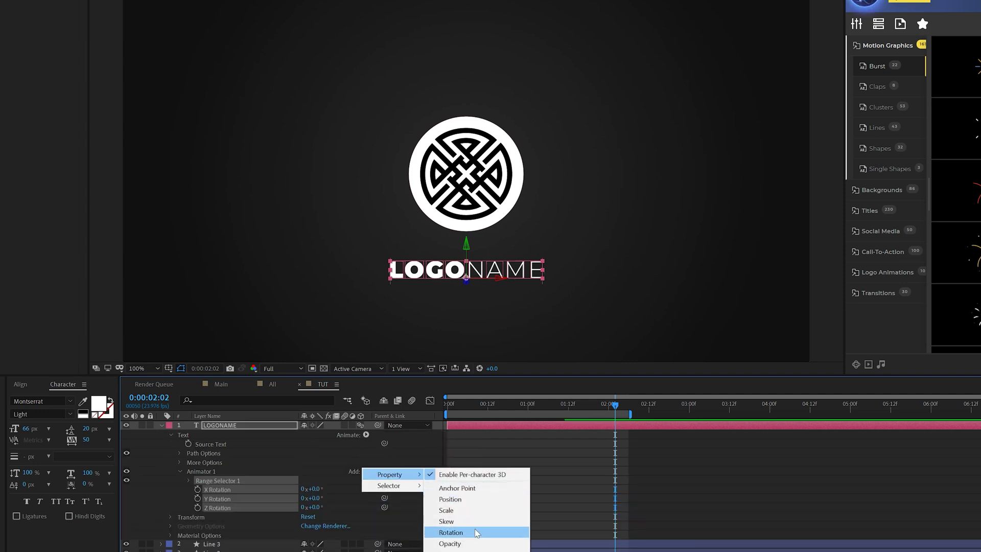
left_click(462, 543)
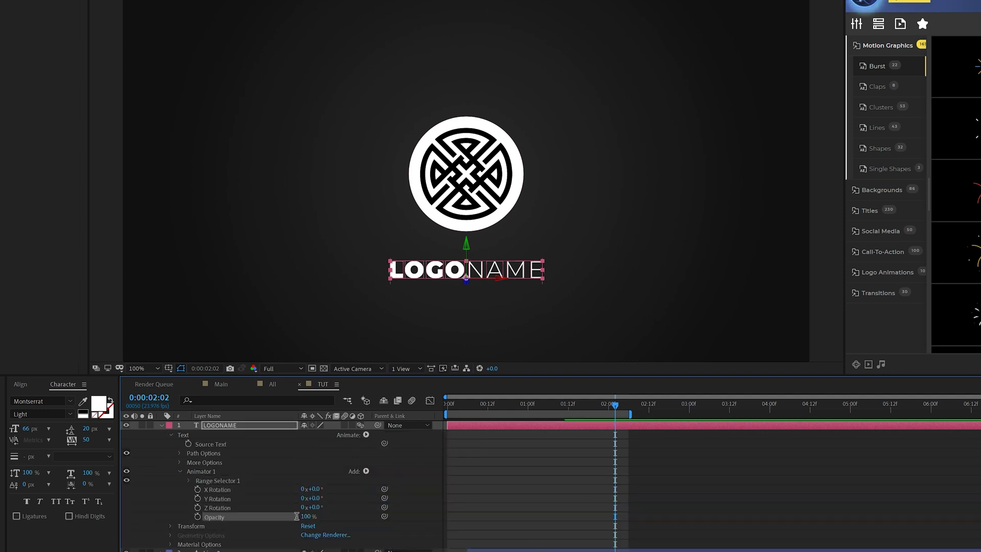
left_click(309, 516)
type("0")
key("Return")
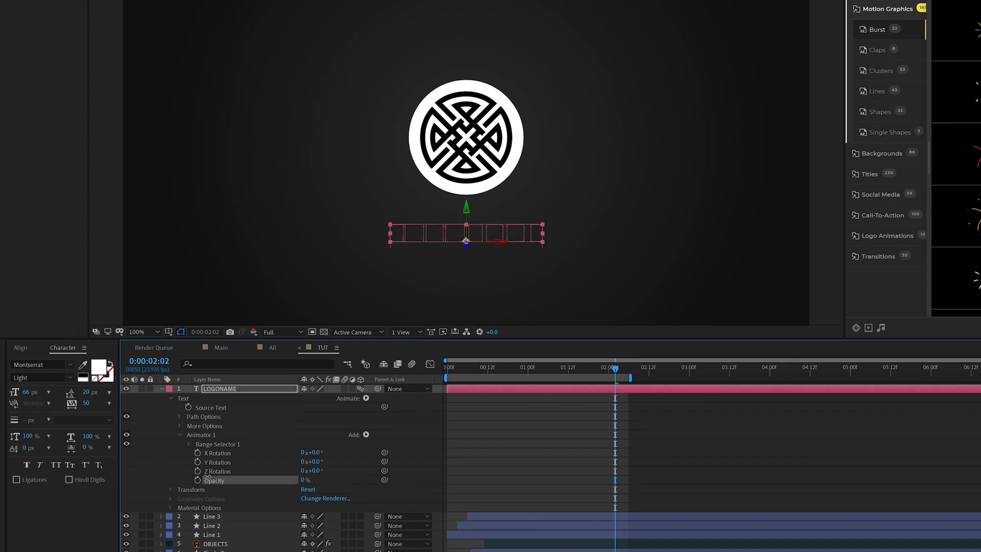
- Return to 0:00:00:00 and set the Y Rotation of LOGONAME's Animator 1 to 90°
left_click_drag(459, 366, 447, 367)
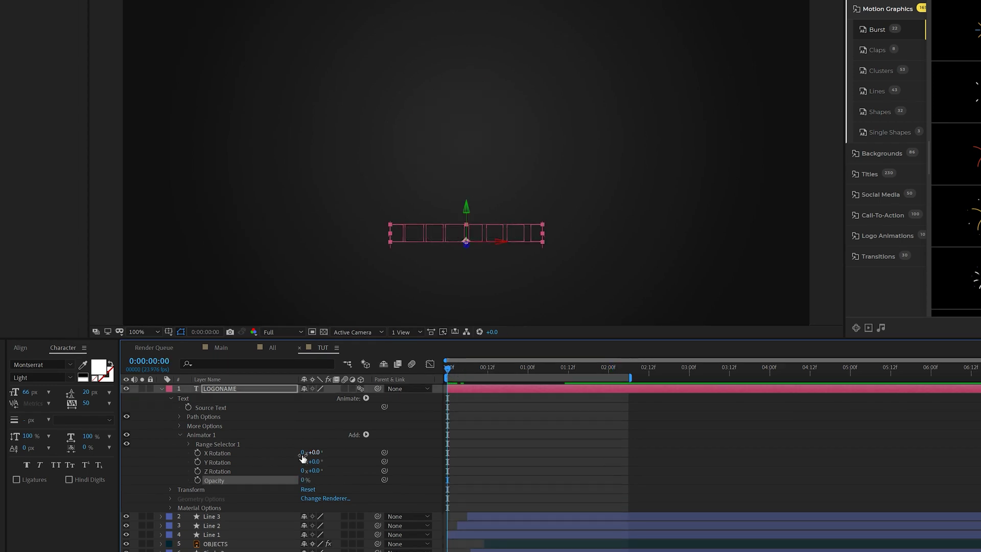
left_click(317, 461)
type("90")
key("Return")
- Keyframe the Start of LOGONAME's Range Selector 1 from 0% at 0:00:00:00 to 100% at 0:00:01:00
left_click(187, 444)
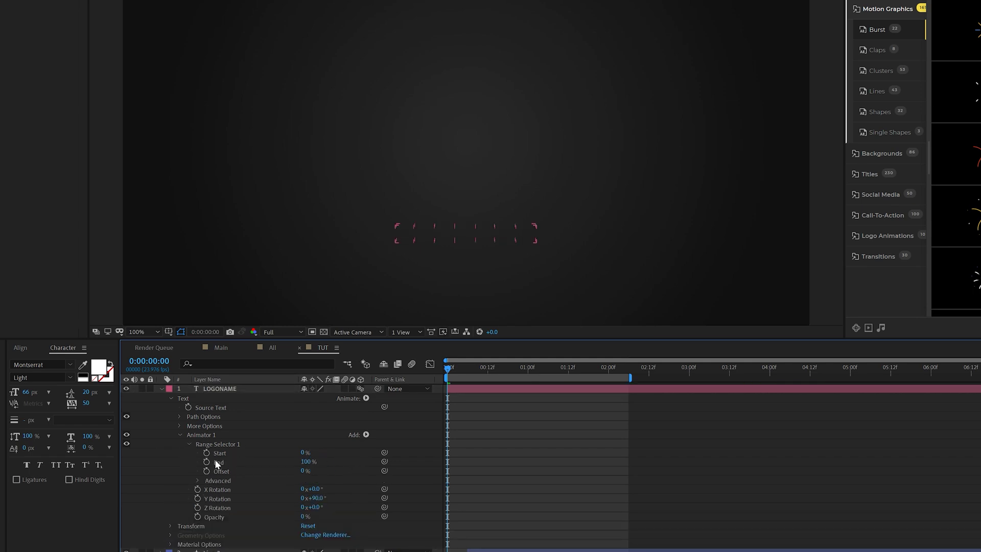
left_click(206, 453)
left_click_drag(473, 369, 528, 370)
left_click_drag(304, 452, 355, 452)
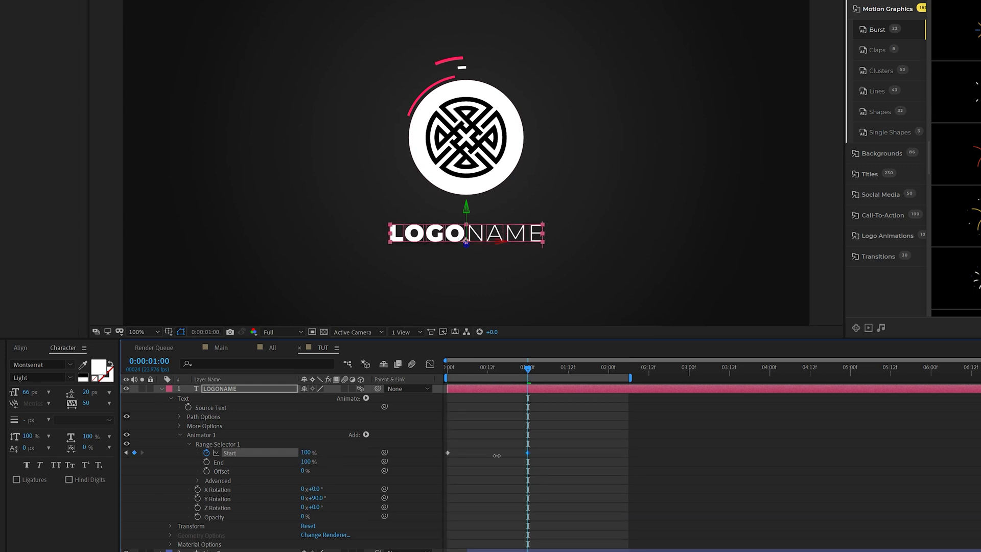
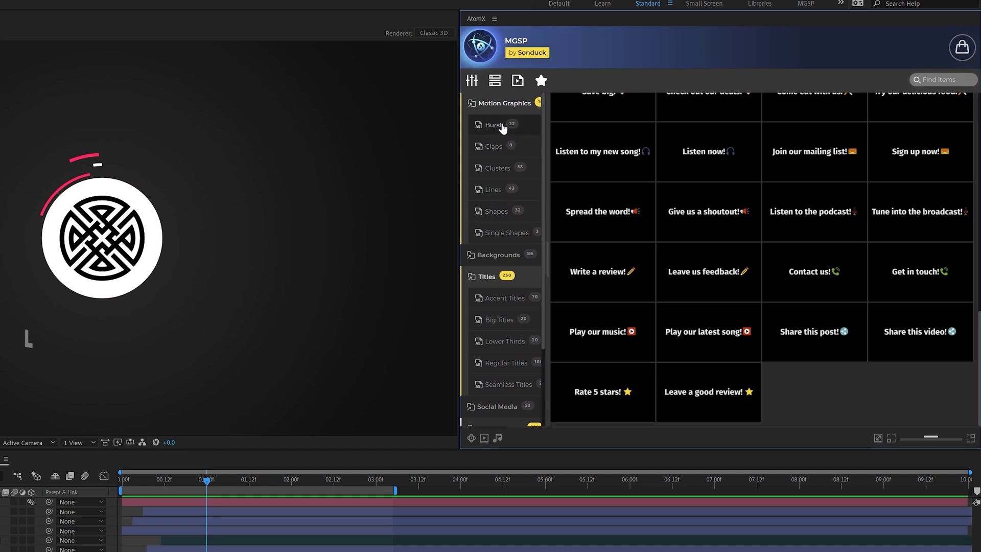
- Add the Diamond Line Burst-1 preset to TUT and change its Control layer's Color 1 to the logo's pinkish red
left_click(700, 330)
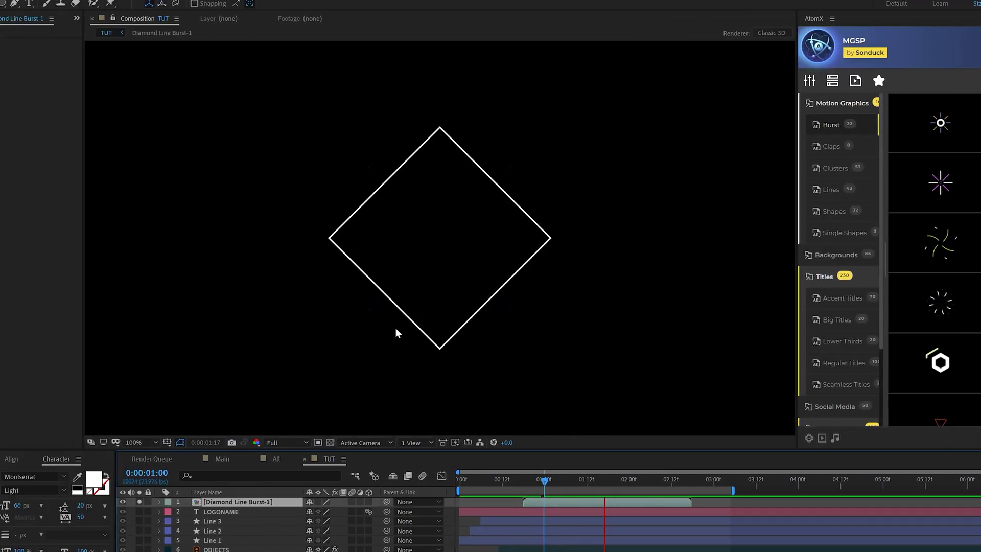
left_click(139, 501)
double_click(551, 501)
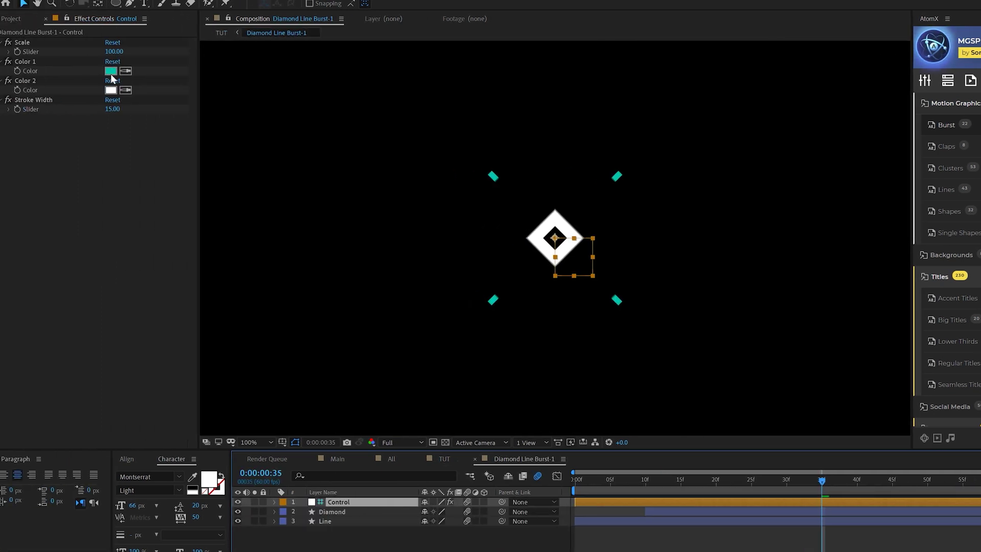
left_click(110, 72)
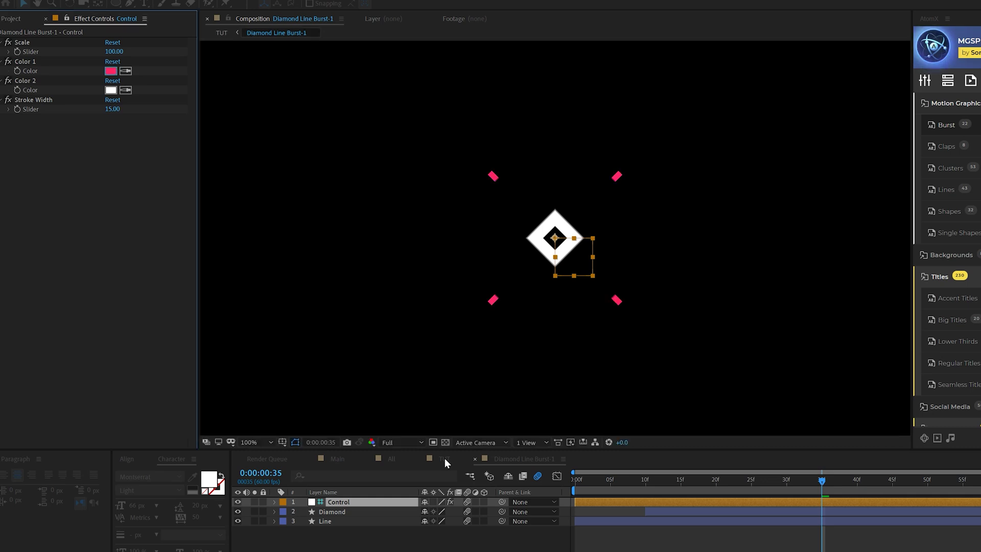
left_click(444, 458)
- Scale the Diamond Line Burst-1 layer down to 24% and place it beside the logo, outside its left edge
left_click_drag(537, 486, 499, 484)
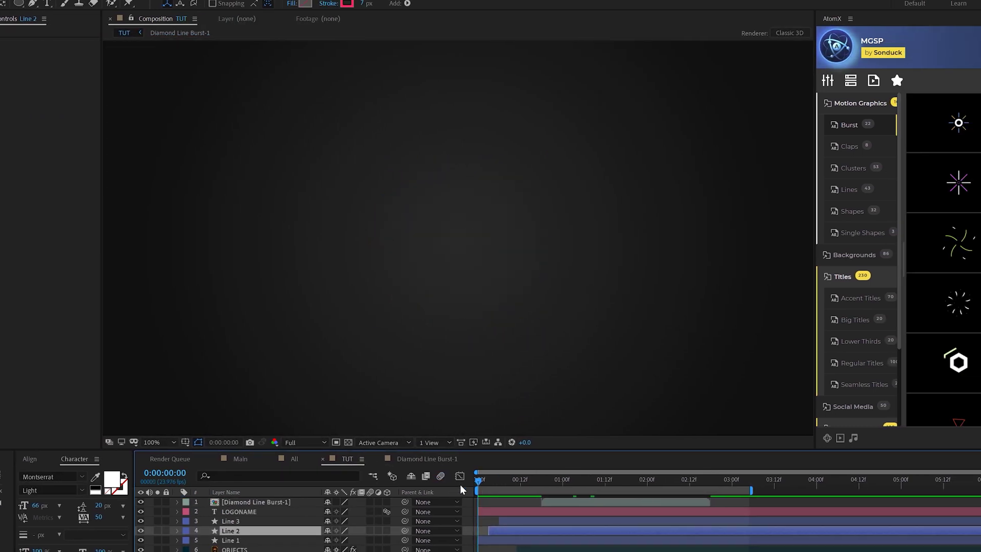
key("space")
key("space")
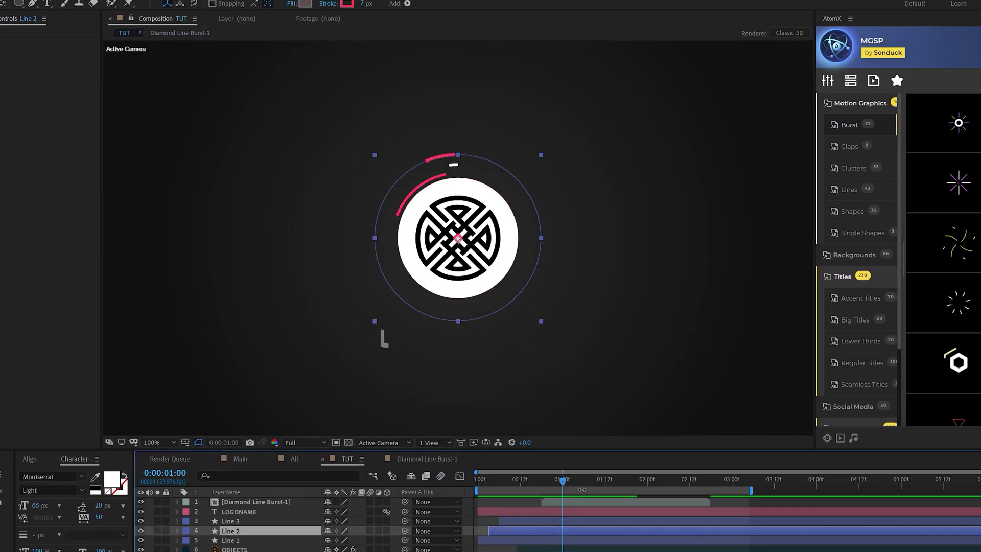
left_click_drag(574, 483, 609, 482)
key("s")
key("s")
left_click(250, 501)
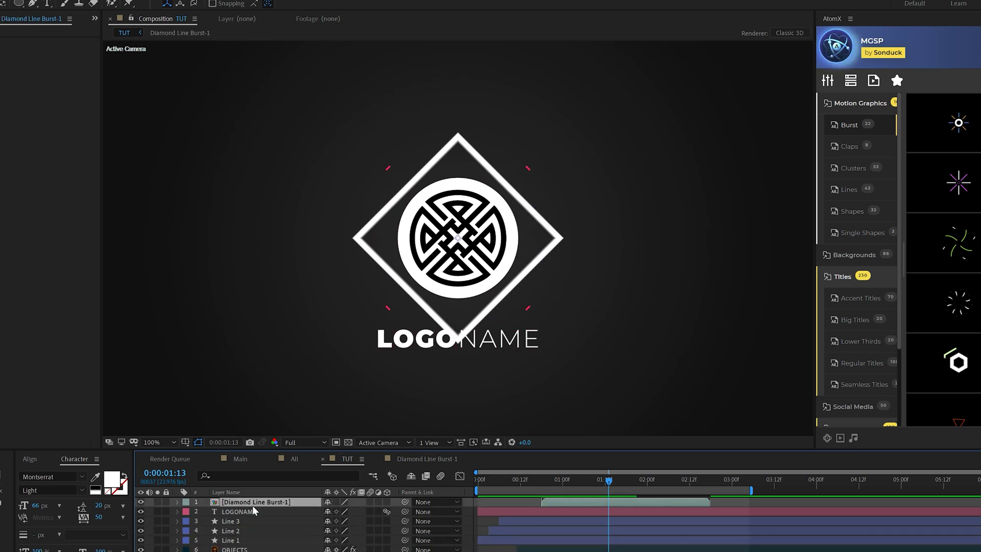
key("s")
left_click(457, 239)
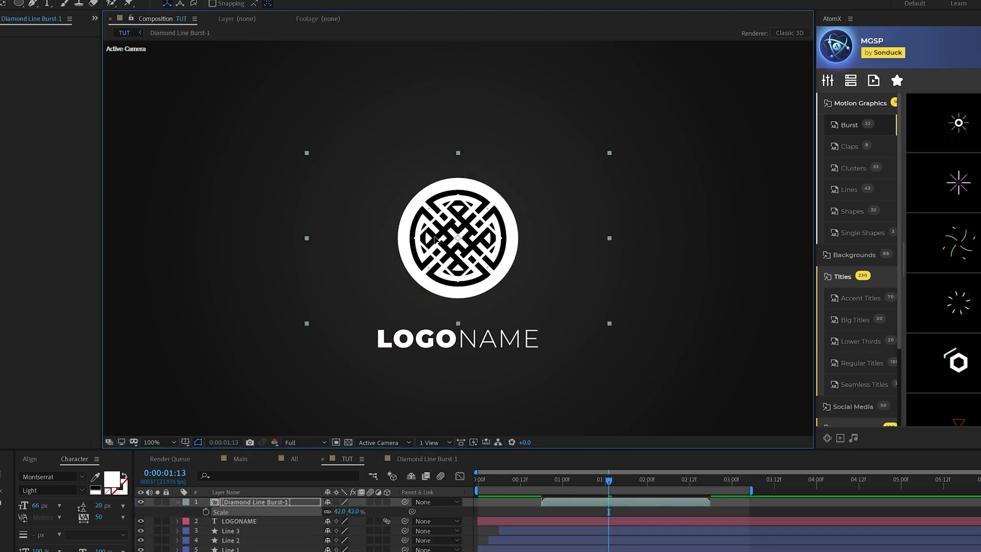
left_click_drag(467, 246, 353, 289)
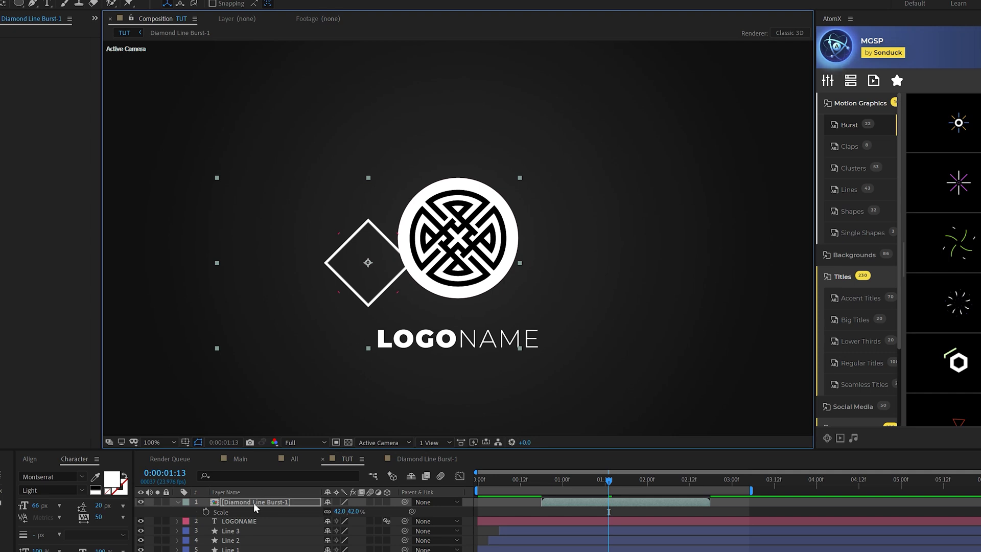
left_click(585, 482)
left_click_drag(352, 512, 346, 513)
- Spread several duplicates of the diamond burst around the logo and start offsetting their timing
key("ctrl+d")
left_click_drag(361, 266, 362, 184)
key("ctrl+d")
left_click_drag(362, 184, 436, 155)
key("ctrl+d")
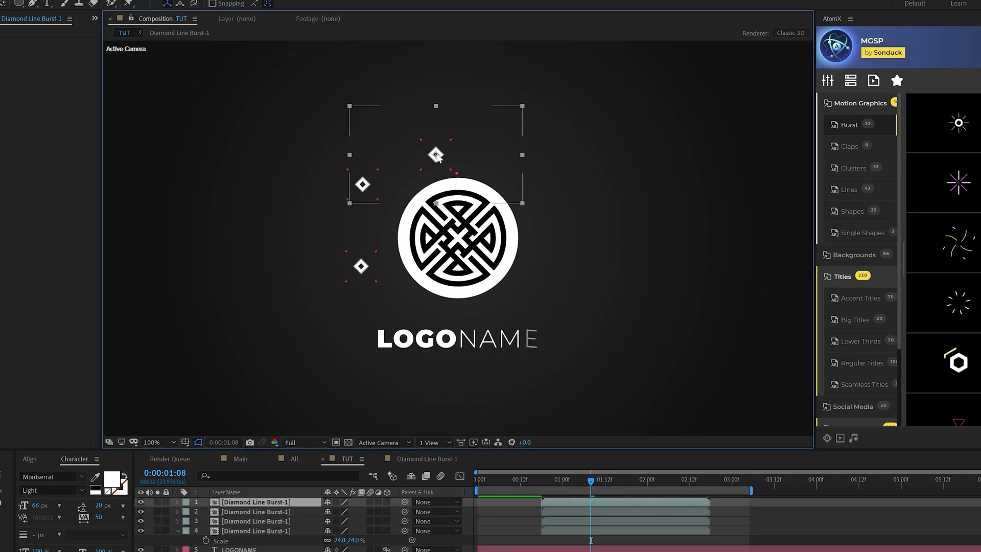
key("ctrl+d")
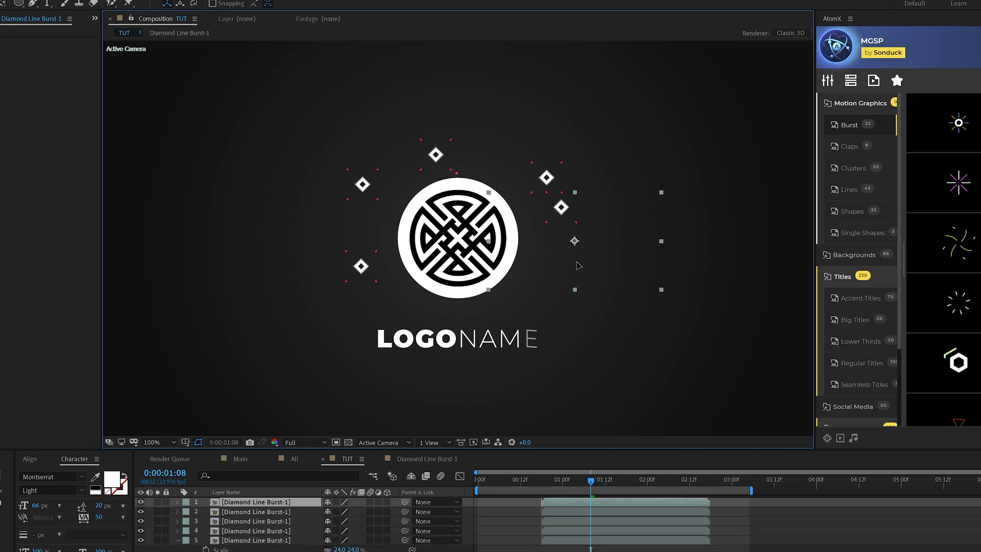
key("ctrl+d")
left_click_drag(573, 265, 540, 284)
left_click_drag(573, 502, 535, 500)
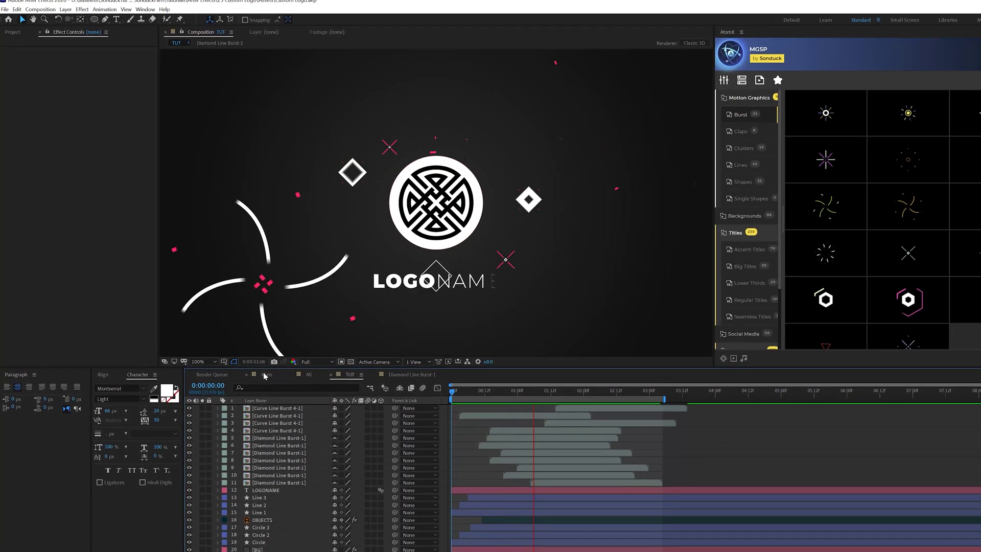
- Precompose all layers of TUT into a single composition named All
key("space")
key("ctrl+a")
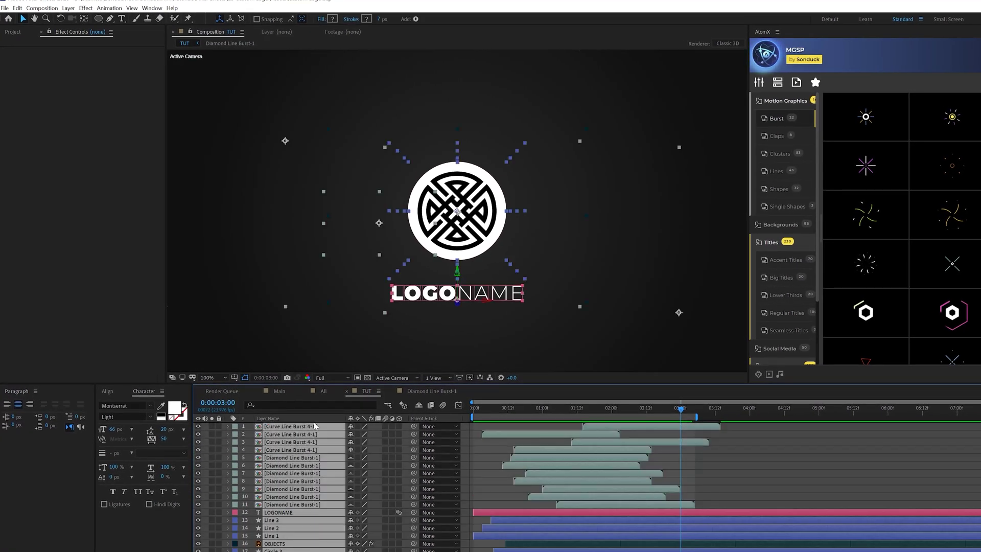
left_click(68, 9)
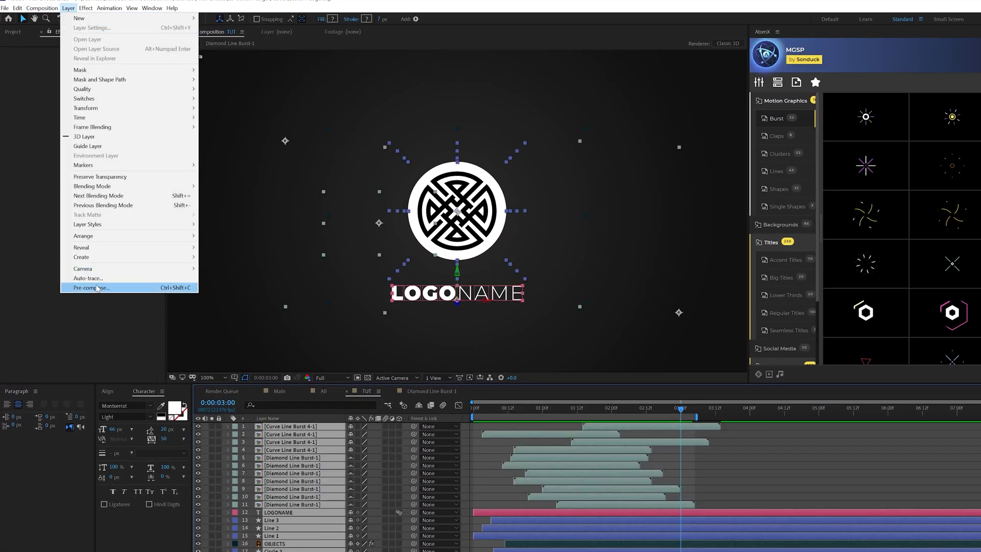
left_click(96, 287)
key("Return")
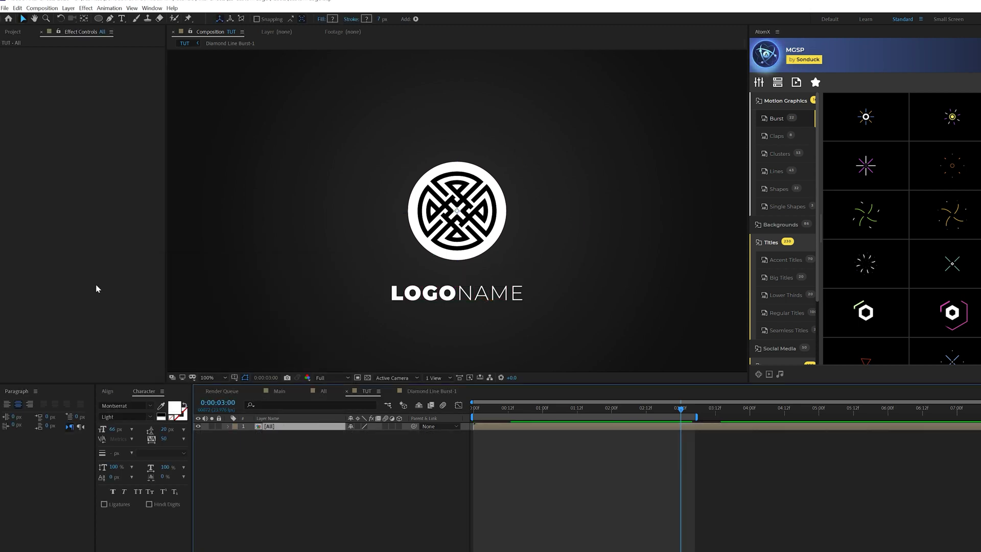
left_click(333, 483)
- Apply the CC Line Sweep transition effect to the All layer
left_click_drag(503, 410, 479, 414)
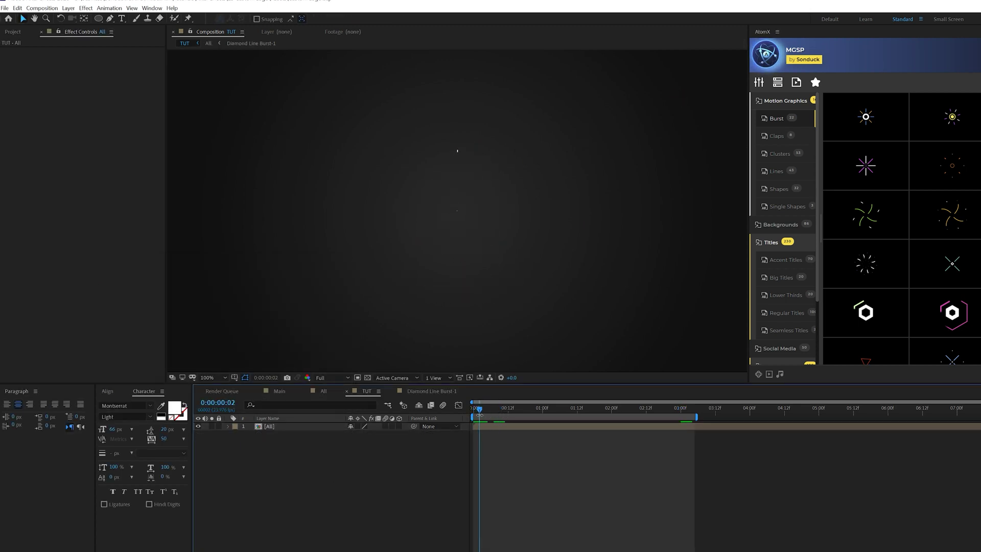
left_click(263, 428)
left_click(86, 9)
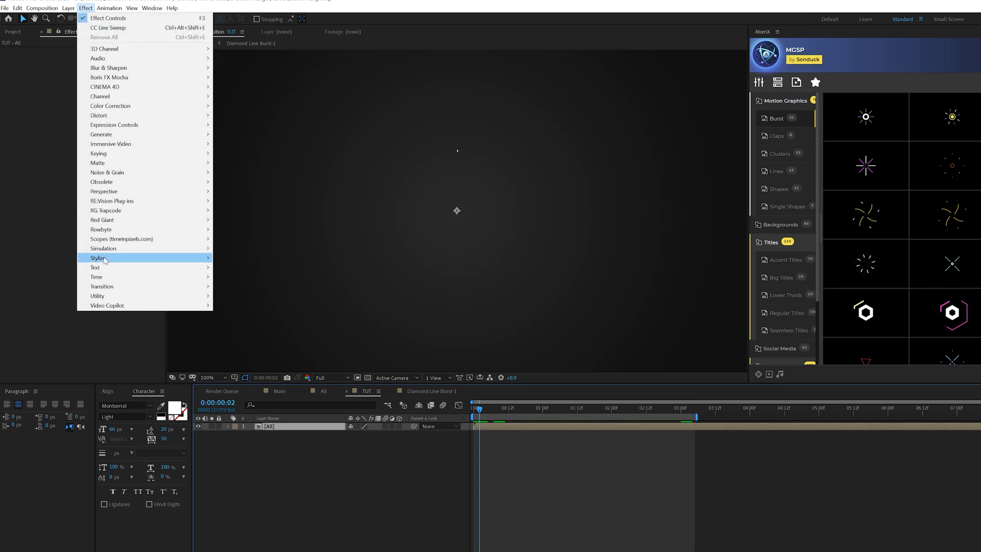
mouse_move(191, 287)
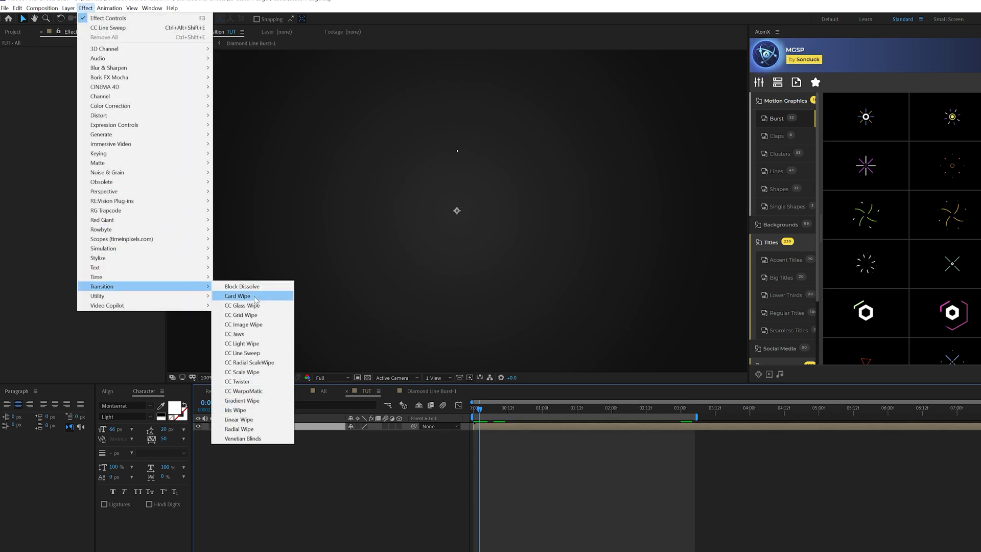
left_click(236, 355)
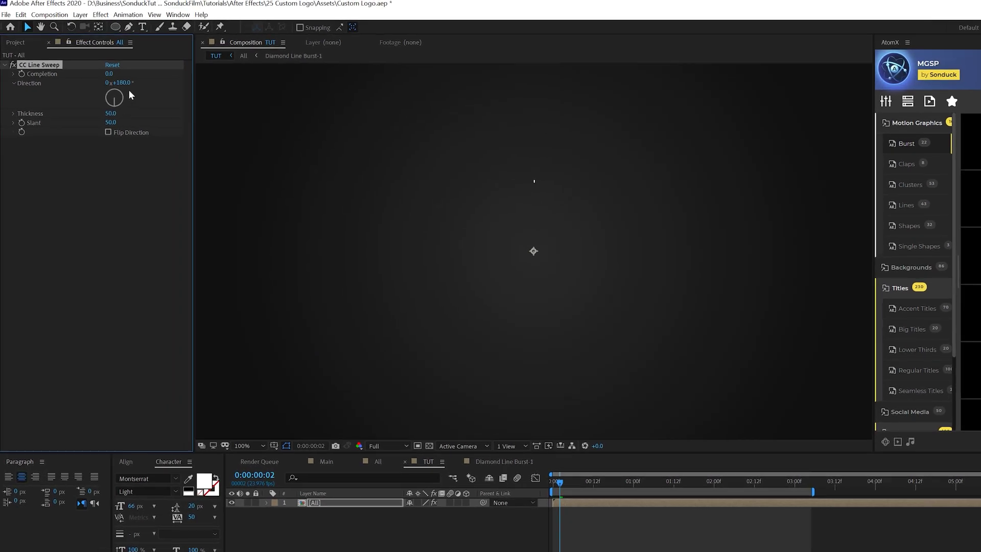
- Set CC Line Sweep's Direction to 90° and enable Flip Direction
type("90")
key("Return")
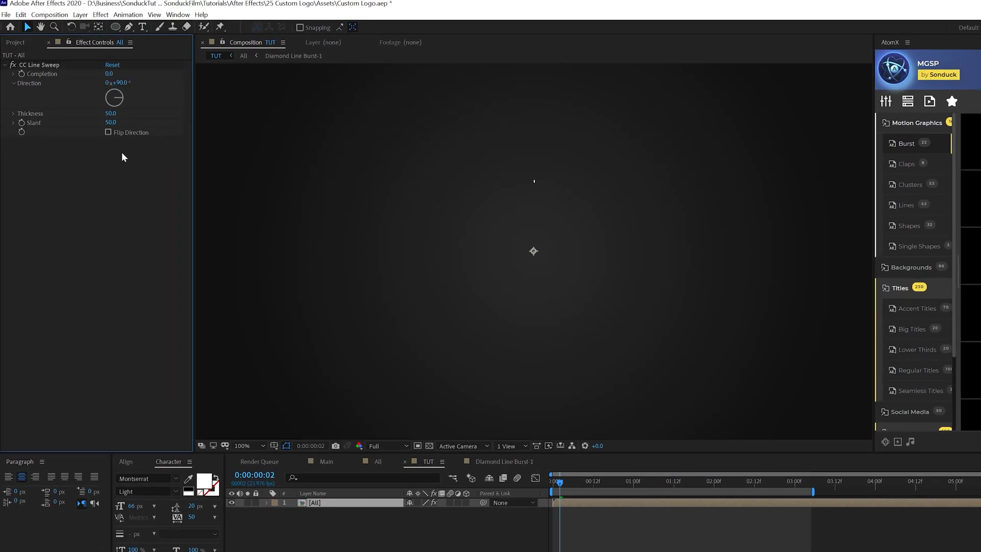
left_click(108, 132)
- Keyframe CC Line Sweep's Completion from 100 at 0:00:00:00 down to 0, and raise its Thickness to 528
left_click_drag(558, 481, 546, 482)
left_click(21, 75)
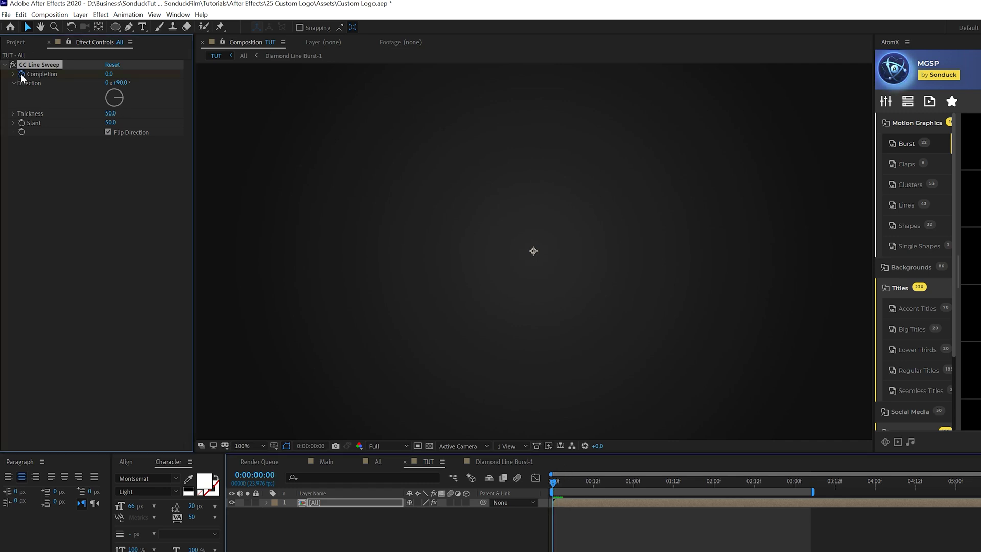
left_click(22, 74)
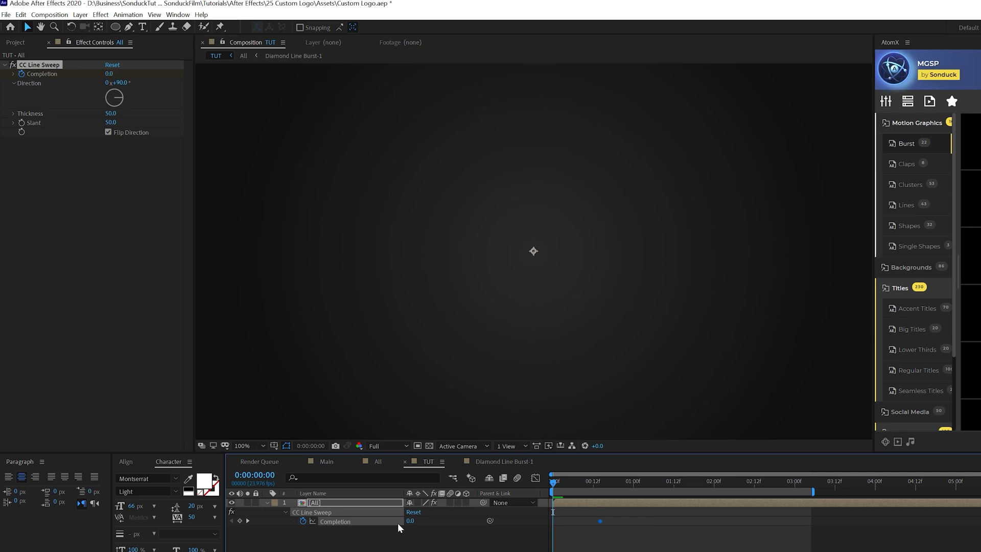
left_click_drag(410, 521, 486, 530)
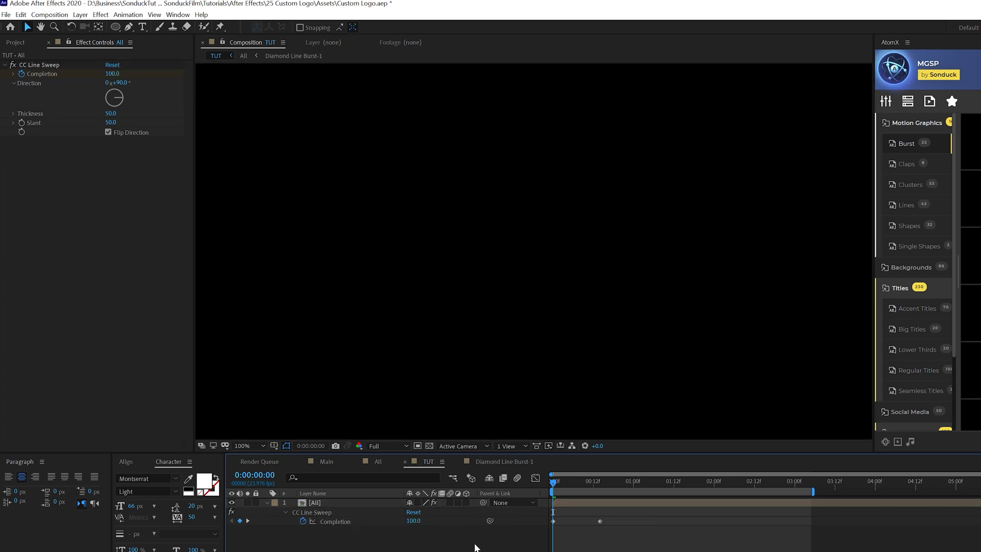
left_click(573, 481)
left_click_drag(110, 113, 360, 155)
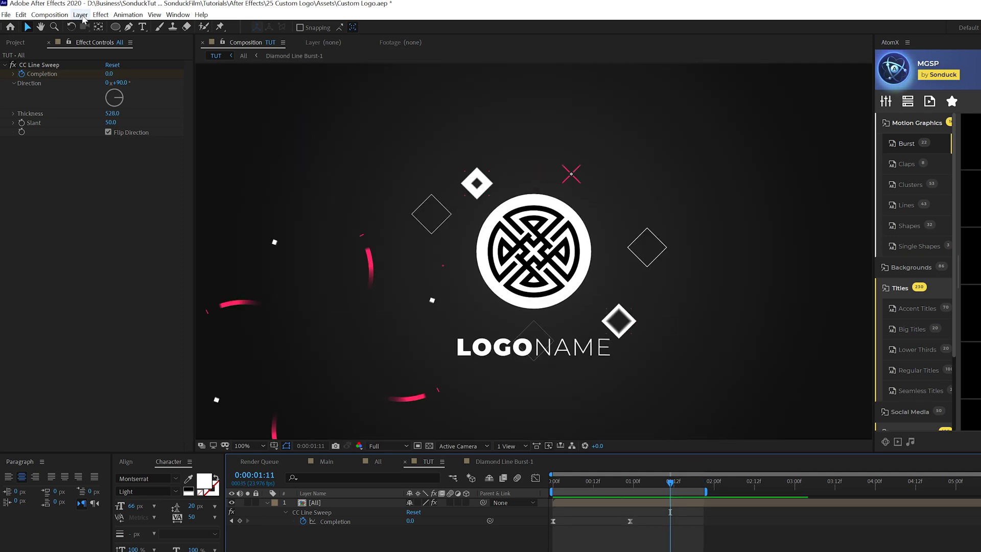
- Create an adjustment layer with the Noise effect, Amount of Noise at 8% and Use Color Noise off
left_click(81, 14)
mouse_move(102, 25)
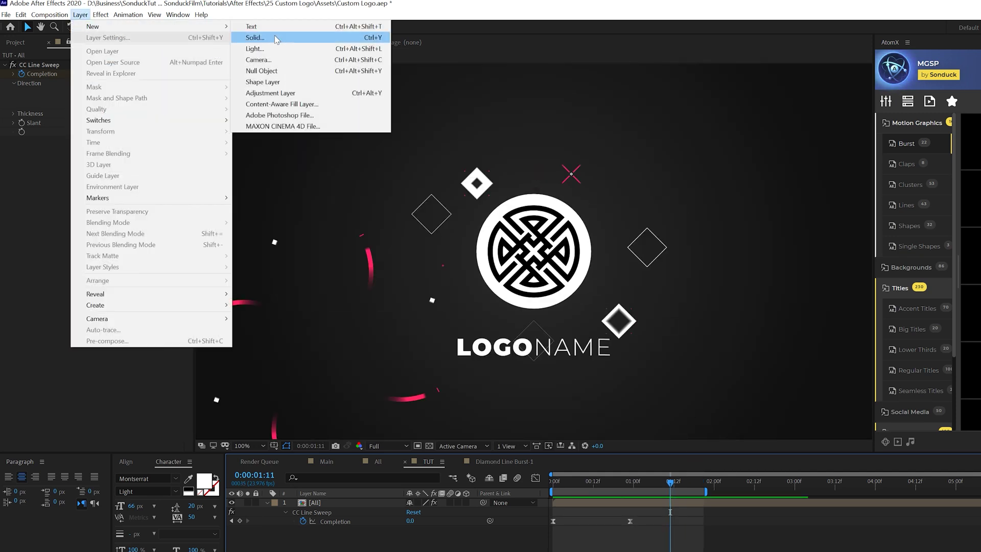
left_click(276, 92)
left_click(100, 15)
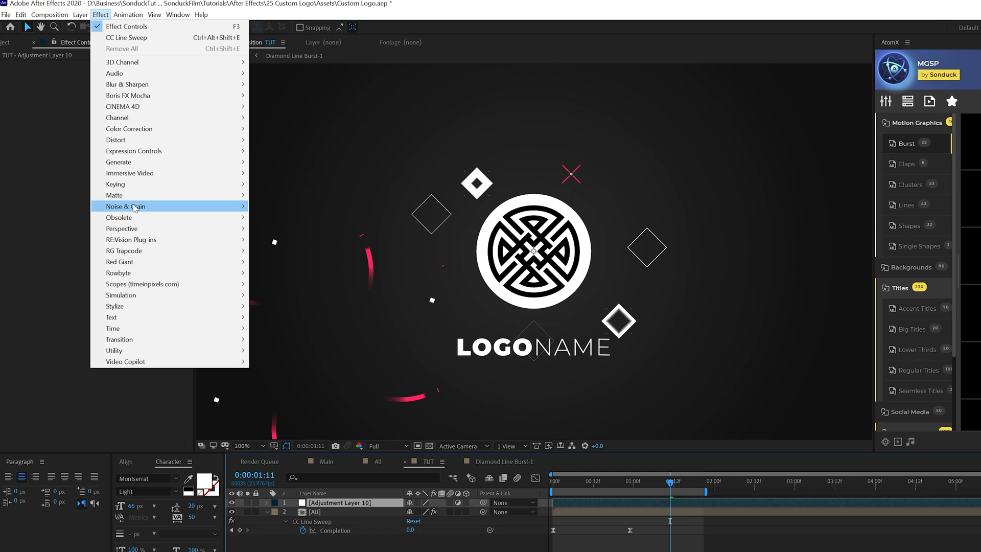
mouse_move(135, 206)
left_click(270, 274)
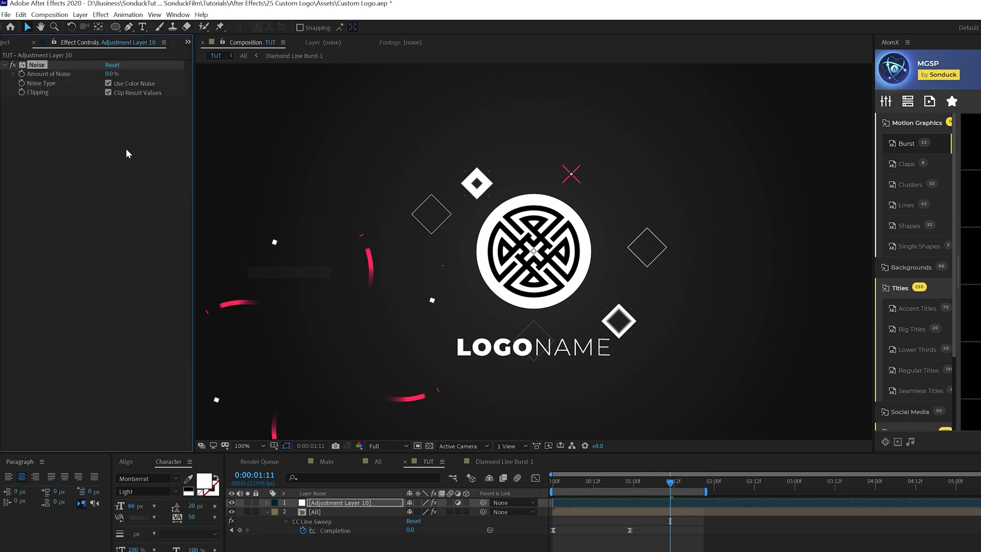
left_click(107, 83)
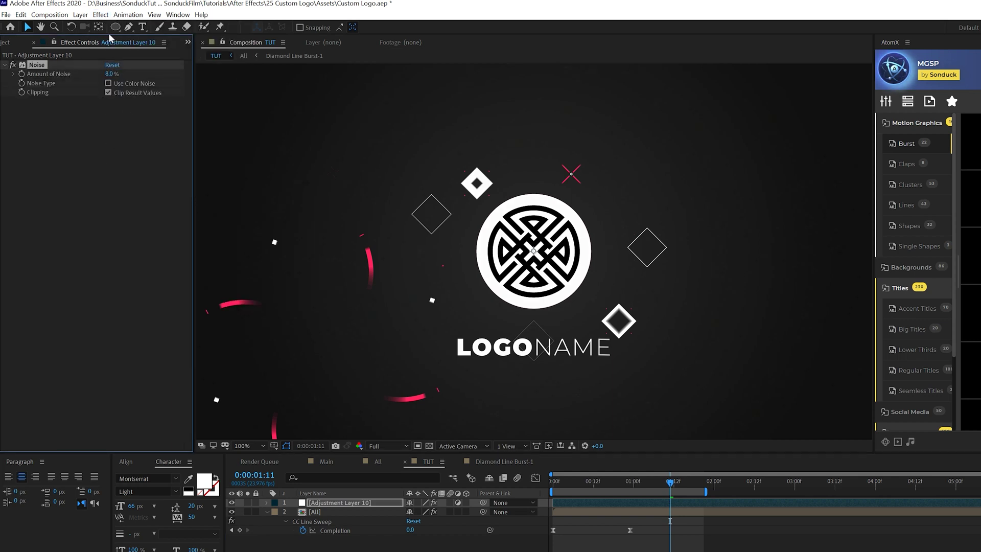
- Add Noise HLS to the adjustment layer with the Noise type set to Grain and Lightness at 8%
left_click(101, 14)
mouse_move(136, 206)
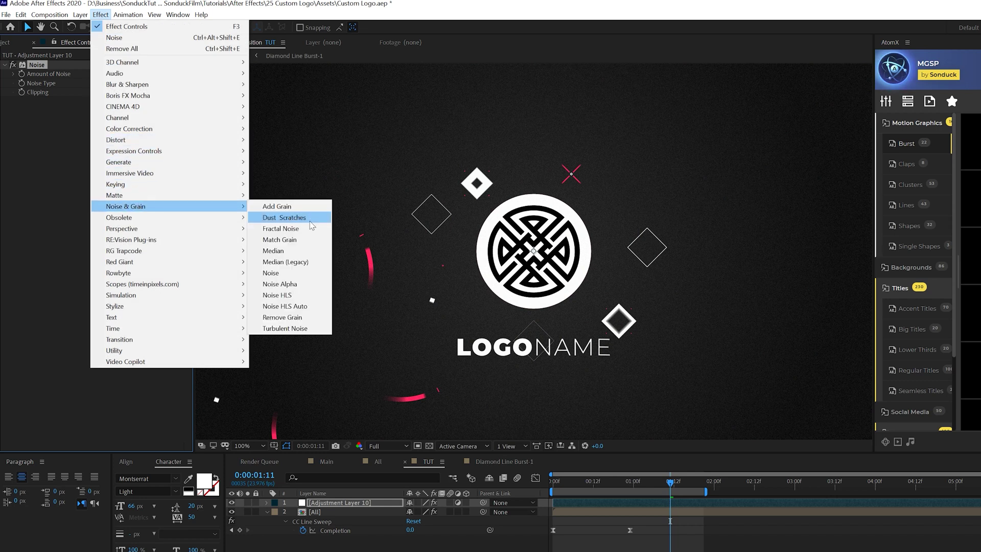
left_click(276, 296)
left_click(125, 113)
left_click(131, 145)
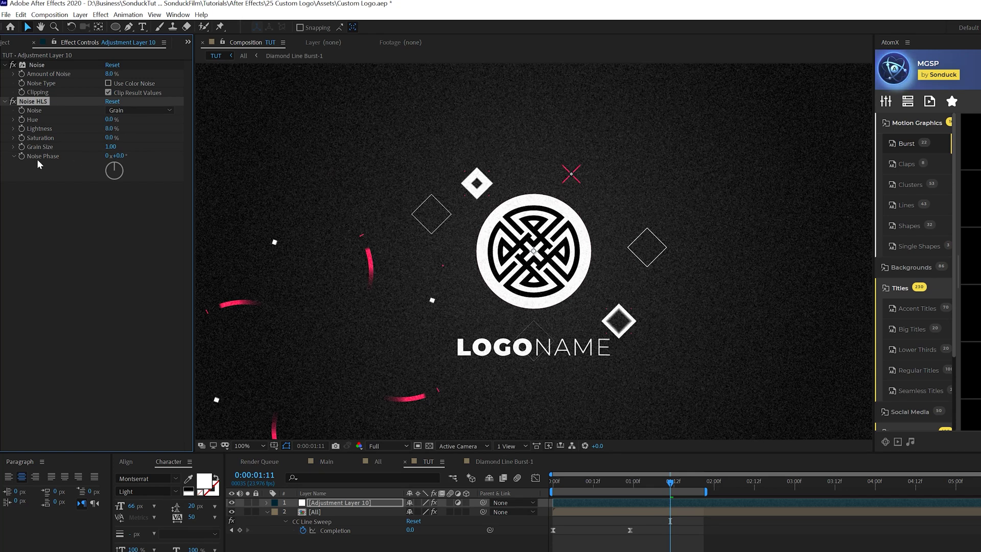
- Add an expression to Noise HLS's Noise Phase that multiplies time
left_click(22, 156)
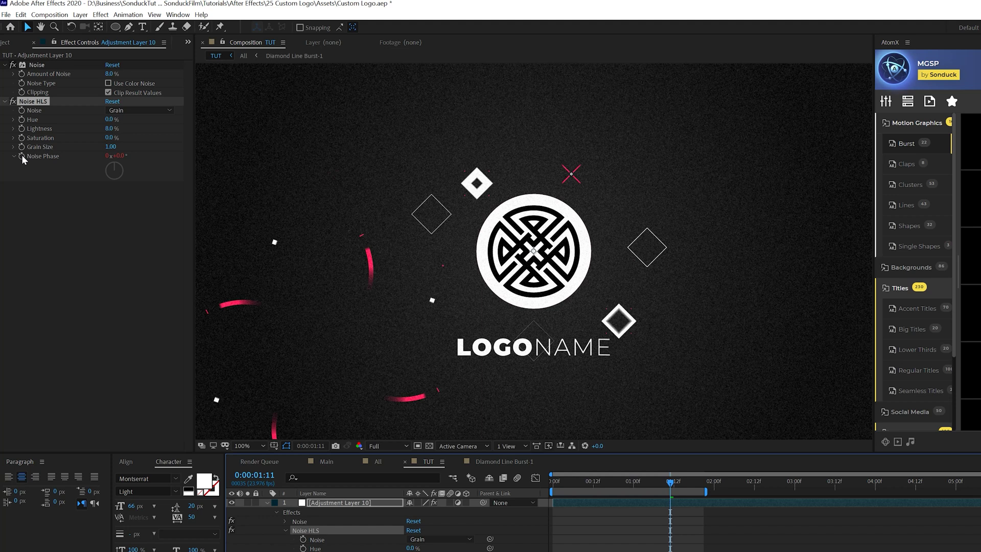
type("time*1")
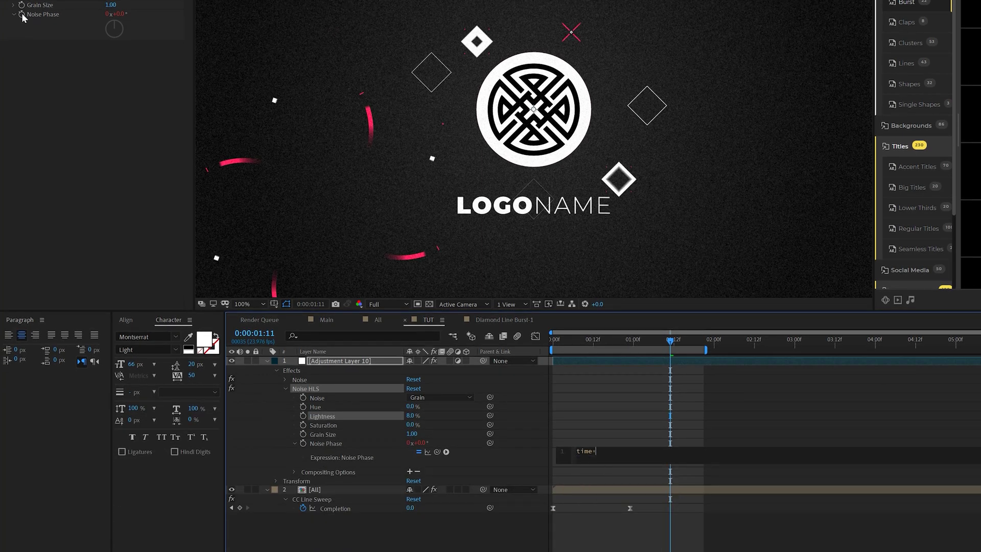